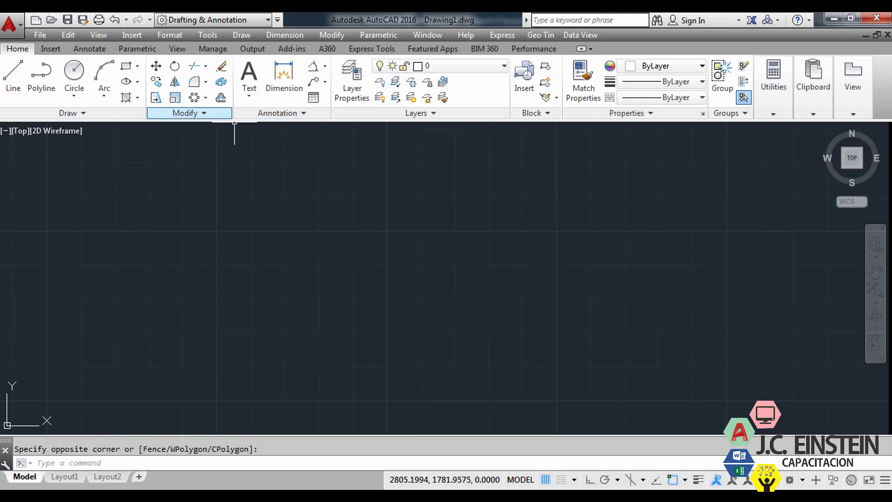
After browsing the array types, draw a 2 by 2 square using REC with dimensions
{"action": "left_click", "coordinate": [205, 98]}
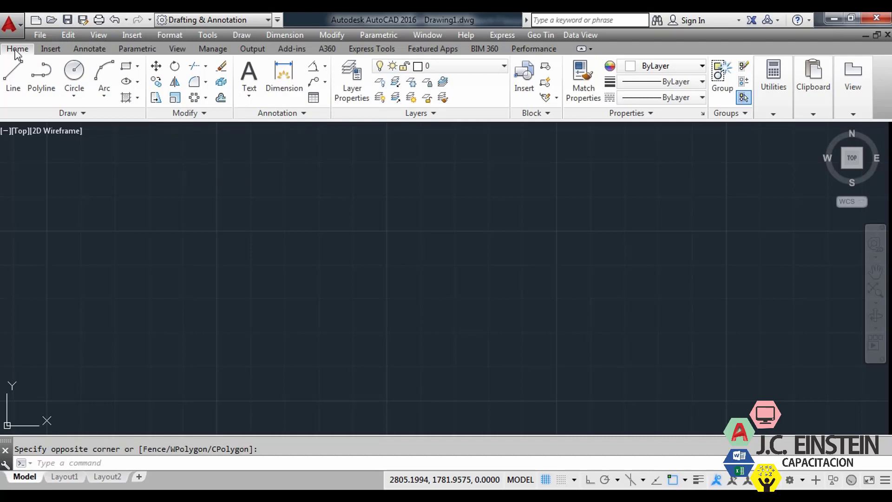
{"action": "left_click", "coordinate": [205, 97]}
{"action": "type", "text": "rec"}
{"action": "key", "text": "Return"}
{"action": "left_click", "coordinate": [307, 241]}
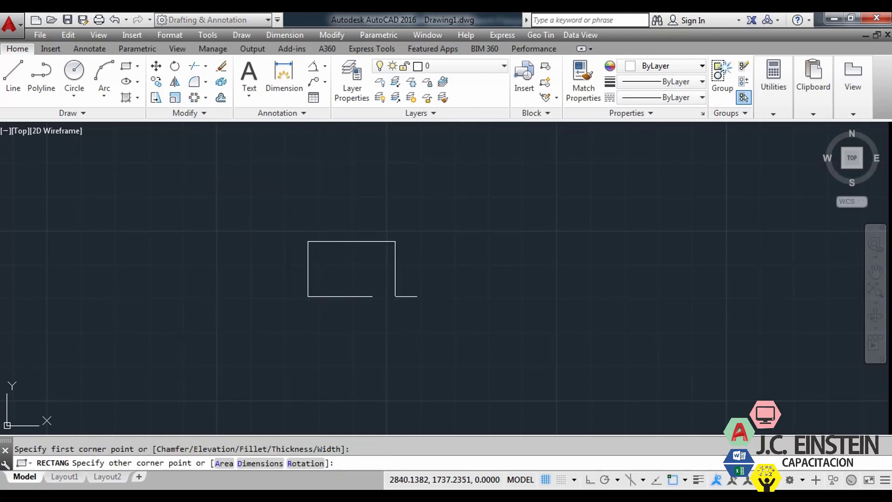
{"action": "type", "text": "d"}
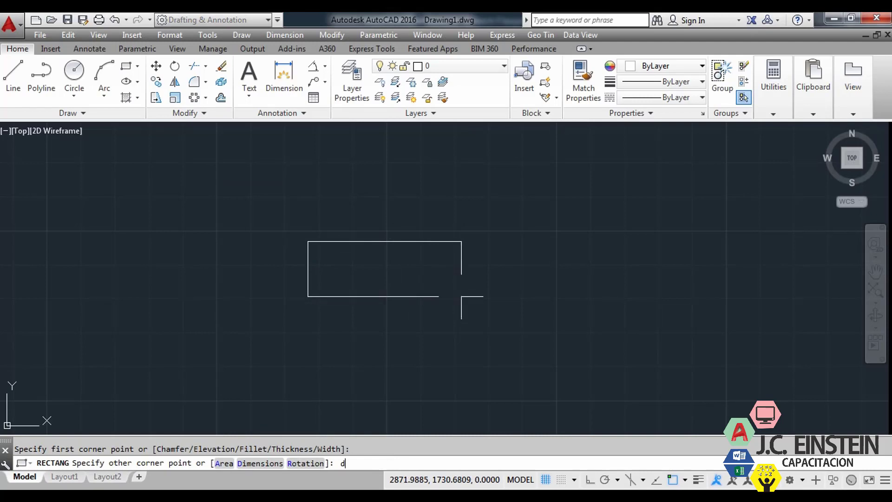
{"action": "key", "text": "Return"}
{"action": "type", "text": "2"}
{"action": "key", "text": "Return"}
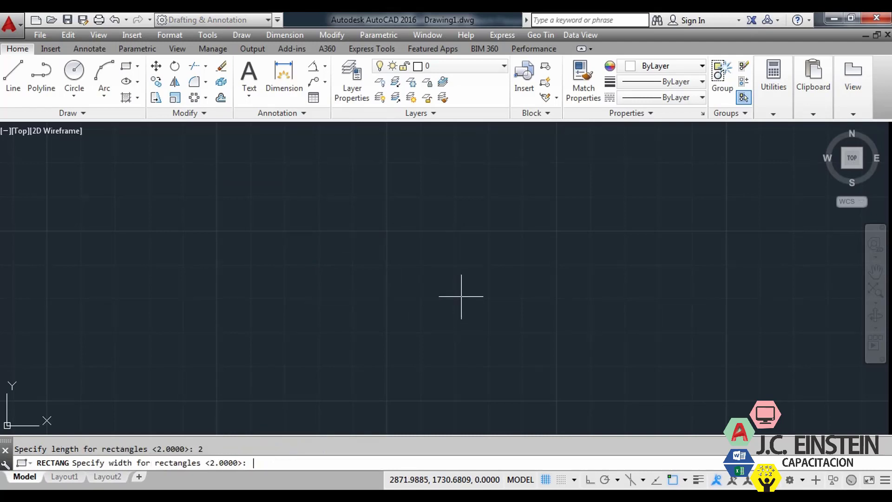
{"action": "type", "text": "2"}
{"action": "key", "text": "Return"}
{"action": "left_click", "coordinate": [461, 296]}
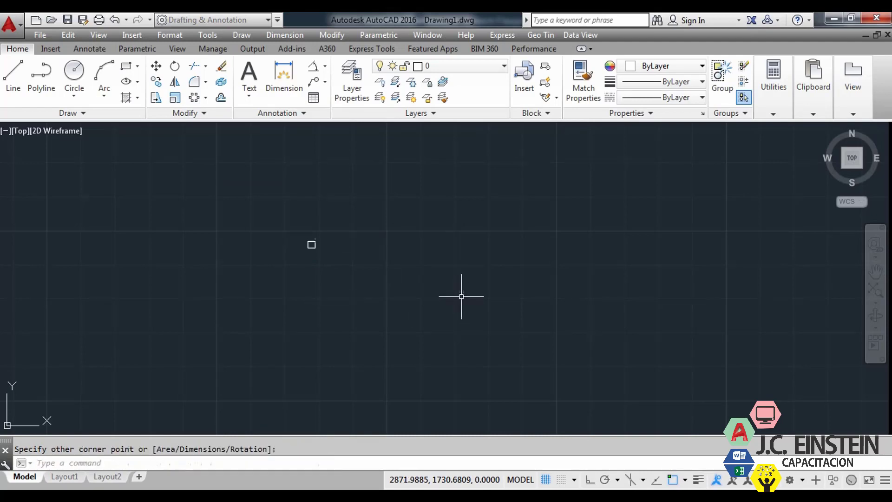
Zoom in on the square and start a rectangular array
{"action": "scroll", "coordinate": [309, 251], "scroll_direction": "up", "scroll_amount": 5}
{"action": "scroll", "coordinate": [407, 263], "scroll_direction": "up", "scroll_amount": 4}
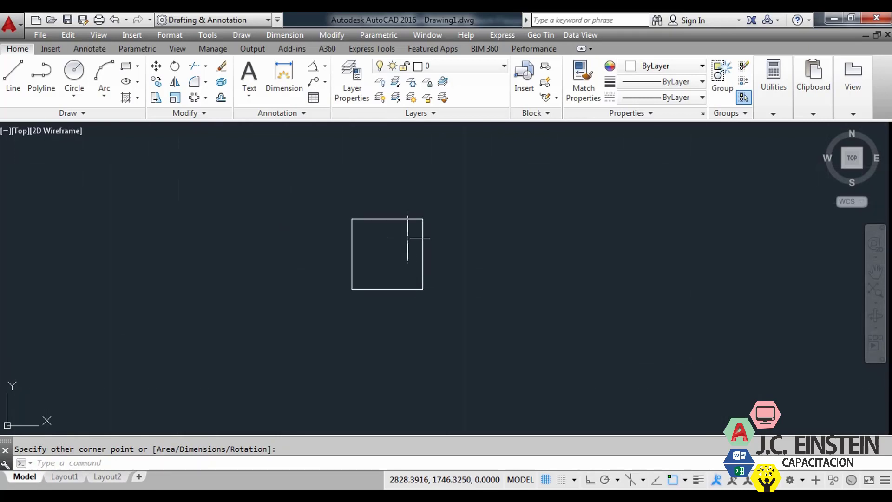
{"action": "left_click", "coordinate": [206, 97]}
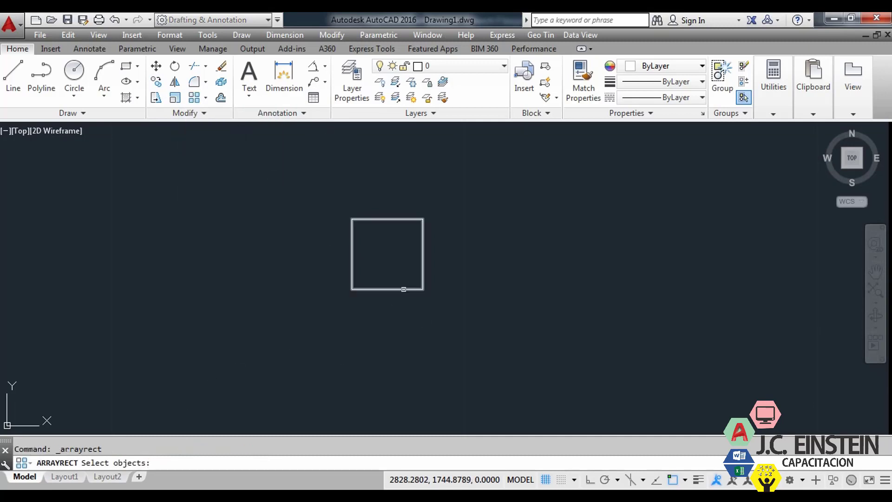
Array the square into 4 columns by 3 rows spaced 3 apart and zoom to see it
{"action": "left_click", "coordinate": [399, 288]}
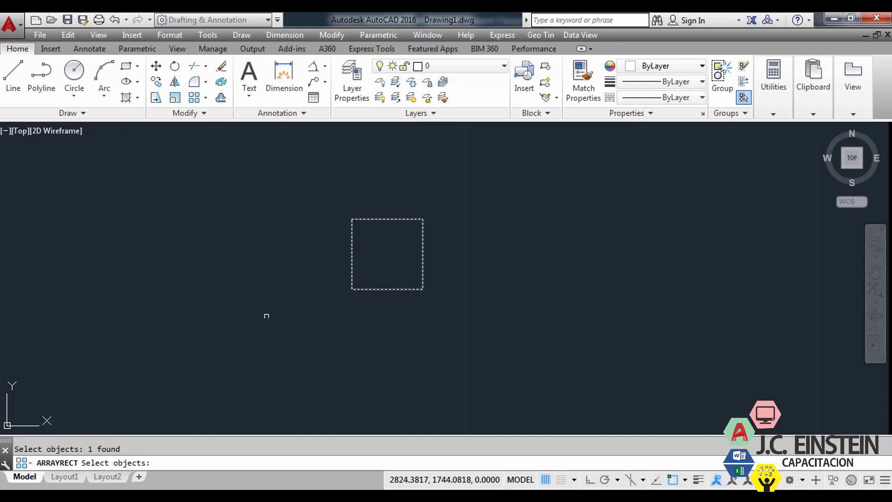
{"action": "key", "text": "Return"}
{"action": "scroll", "coordinate": [442, 307], "scroll_direction": "down", "scroll_amount": 5}
{"action": "middle_click_drag", "start_coordinate": [486, 236], "coordinate": [437, 280]}
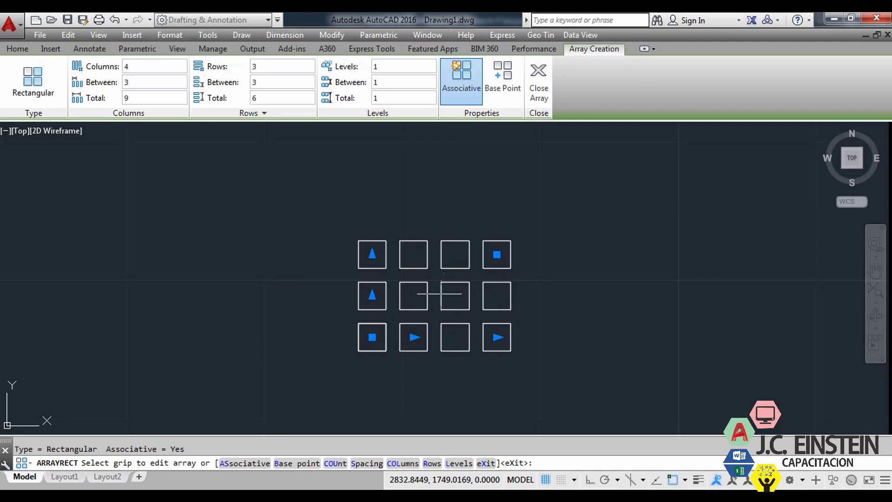
{"action": "scroll", "coordinate": [417, 291], "scroll_direction": "up", "scroll_amount": 2}
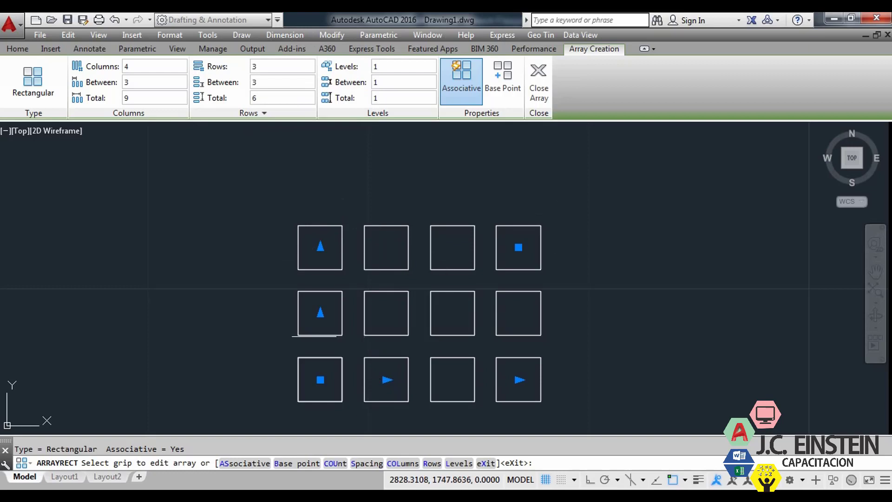
Change the array's column count to 5, trying 3 first, while keeping 3 rows
{"action": "left_click", "coordinate": [155, 66]}
{"action": "type", "text": "3"}
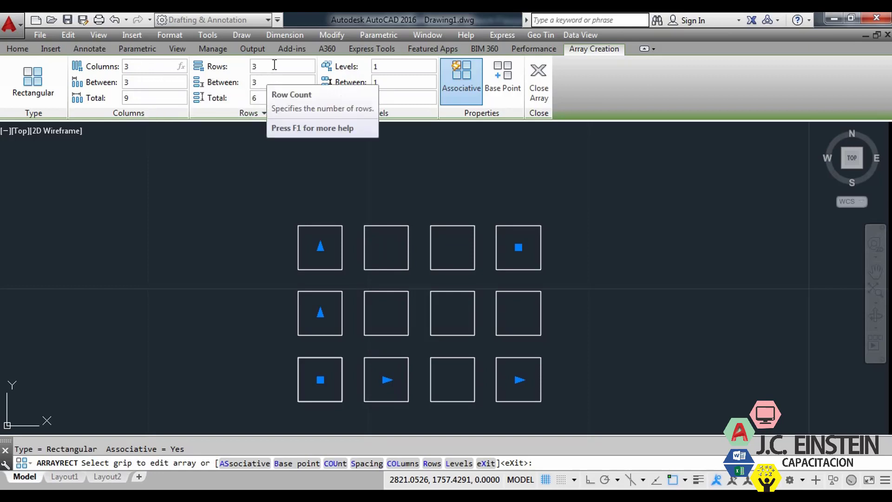
{"action": "key", "text": "Return"}
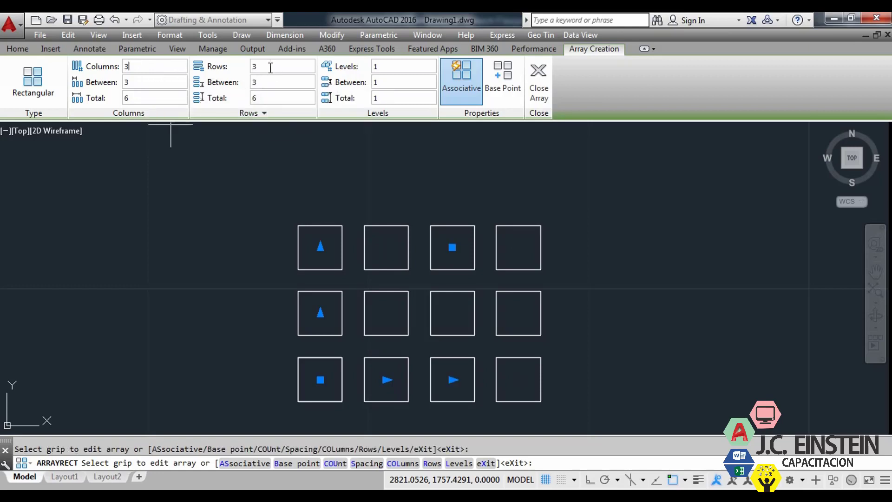
{"action": "left_click", "coordinate": [271, 68]}
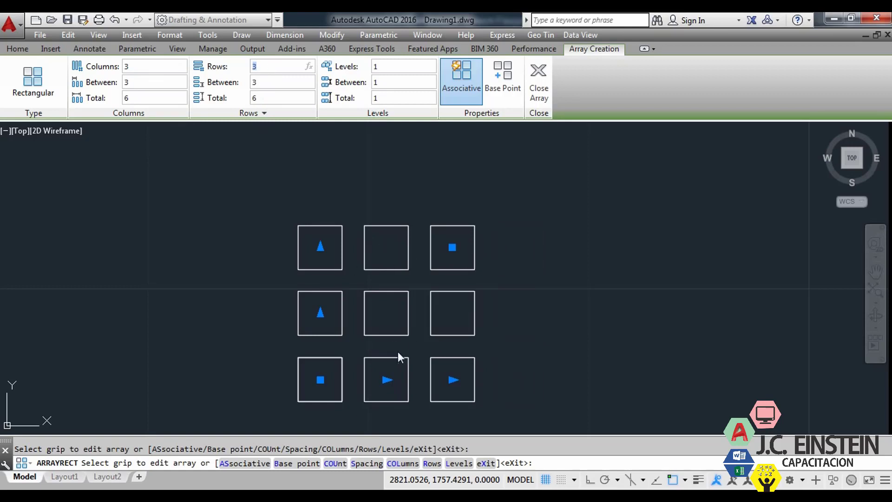
{"action": "left_click", "coordinate": [152, 71]}
{"action": "type", "text": "5"}
{"action": "left_click", "coordinate": [147, 82]}
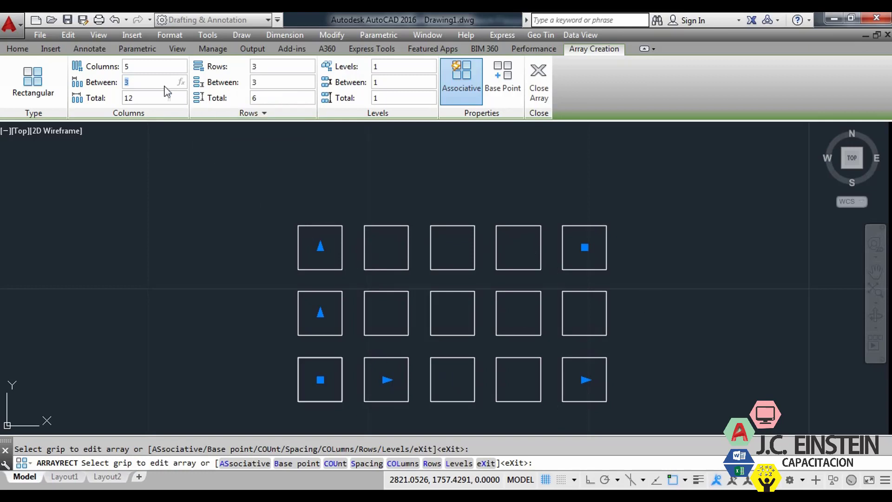
{"action": "left_click", "coordinate": [150, 68]}
{"action": "left_click", "coordinate": [142, 81]}
Set column spacing and row spacing both to 2 so the squares touch
{"action": "type", "text": "2"}
{"action": "key", "text": "Return"}
{"action": "left_click", "coordinate": [142, 95]}
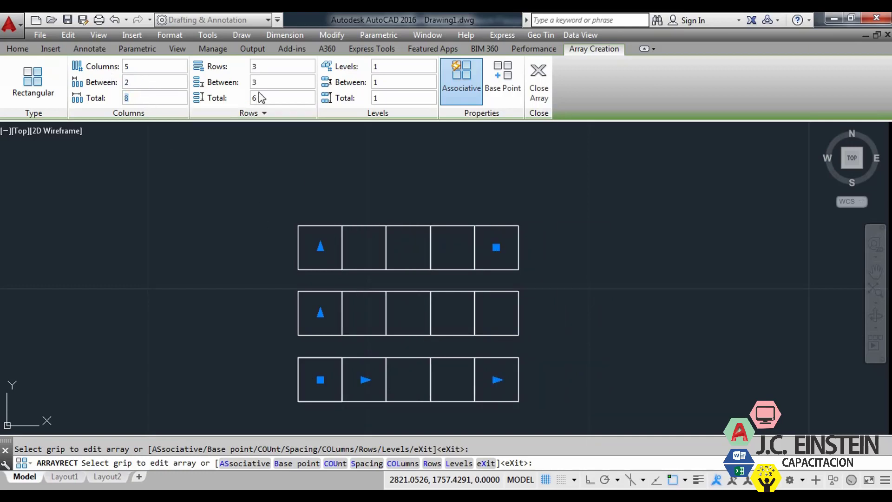
{"action": "left_click", "coordinate": [155, 82]}
{"action": "left_click", "coordinate": [262, 82]}
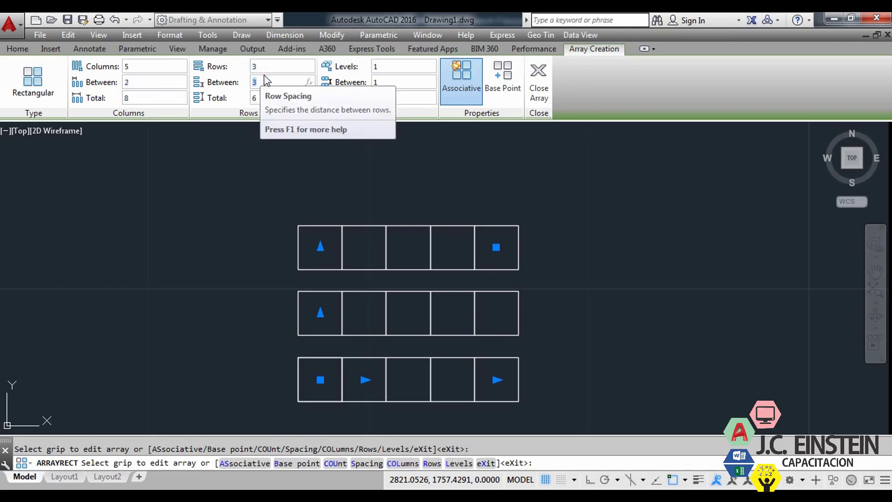
{"action": "type", "text": "2"}
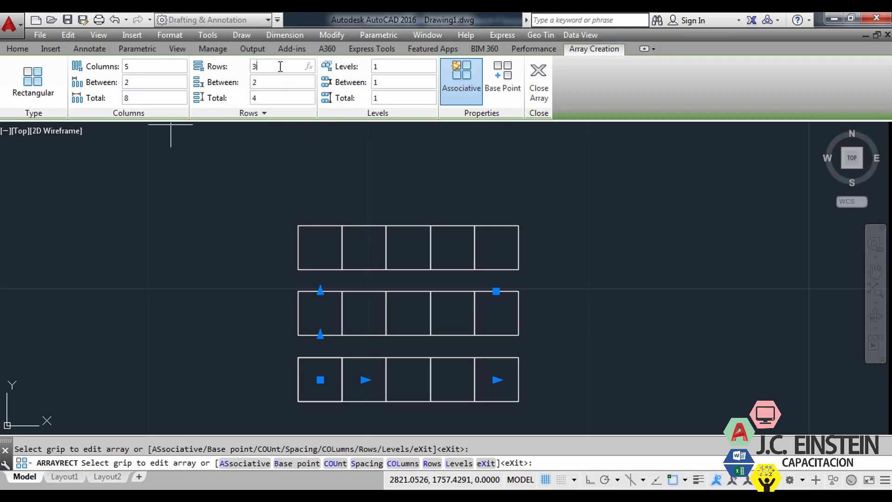
{"action": "key", "text": "Return"}
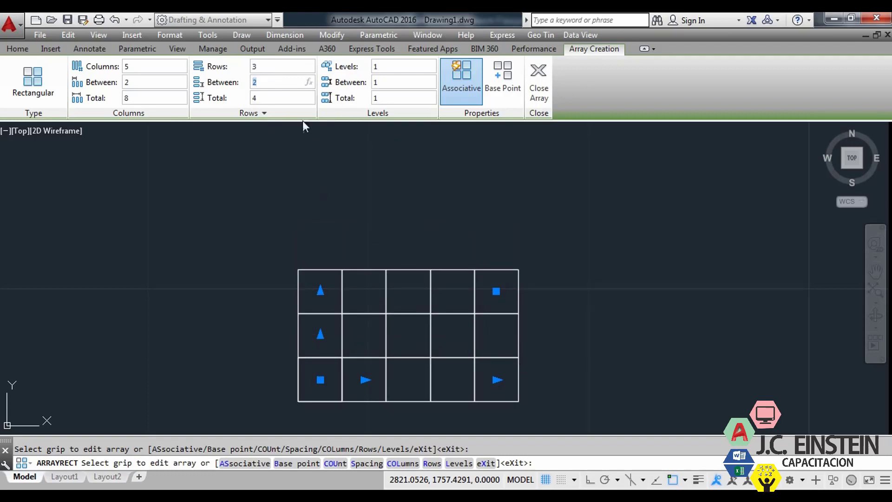
{"action": "left_click", "coordinate": [280, 86]}
Give the array 2 levels and orbit the view to inspect the stacked layers
{"action": "left_click", "coordinate": [277, 70]}
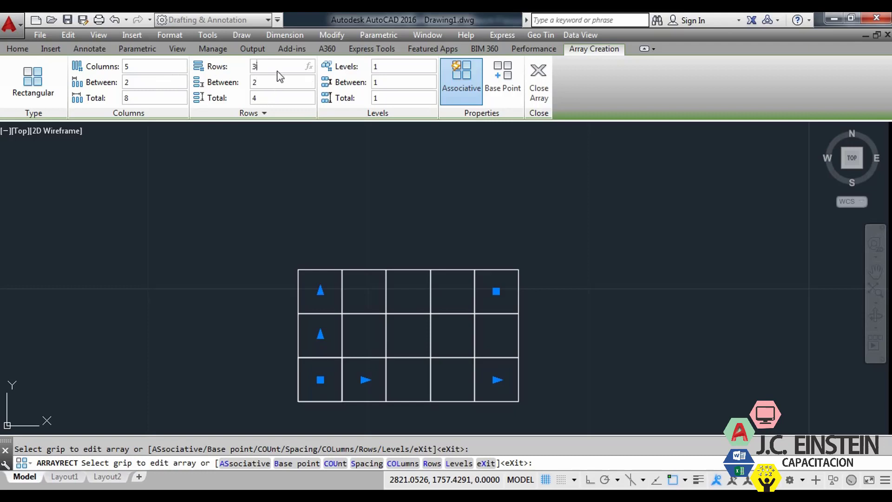
{"action": "left_click", "coordinate": [272, 97]}
{"action": "type", "text": "2"}
{"action": "left_click", "coordinate": [393, 67]}
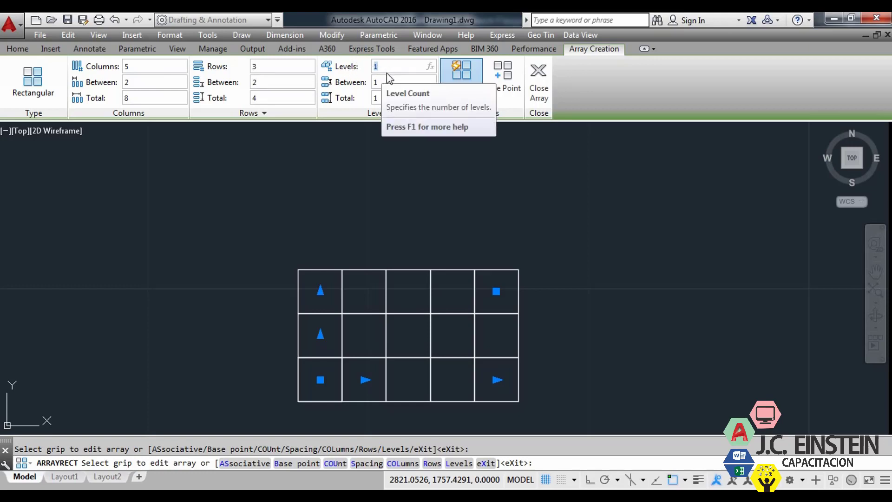
{"action": "type", "text": "2"}
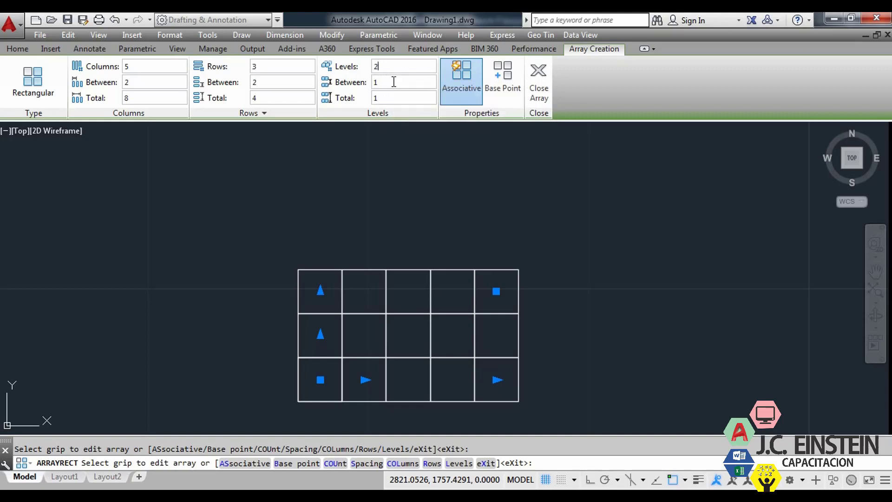
{"action": "key", "text": "Return"}
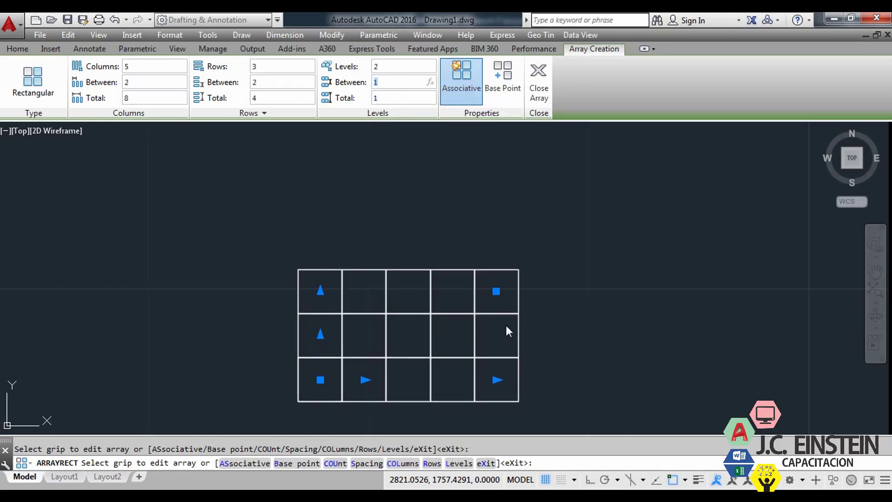
{"action": "left_click", "coordinate": [876, 318]}
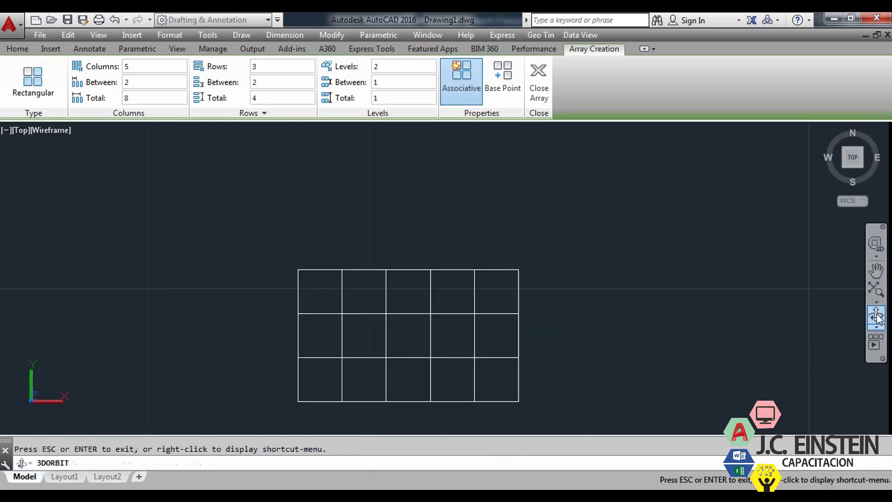
{"action": "mouse_move", "coordinate": [522, 350]}
{"action": "left_mouse_down"}
{"action": "mouse_move", "coordinate": [531, 259]}
{"action": "mouse_move", "coordinate": [521, 234]}
{"action": "left_mouse_up"}
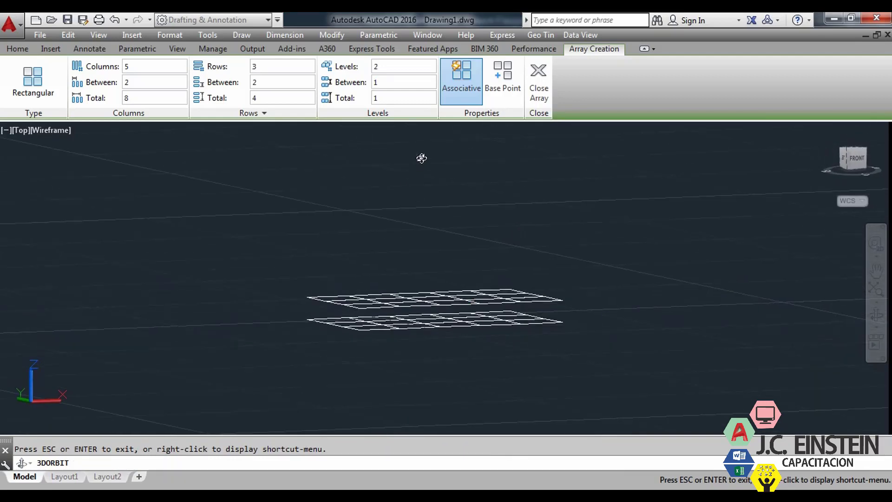
{"action": "key", "text": "Escape"}
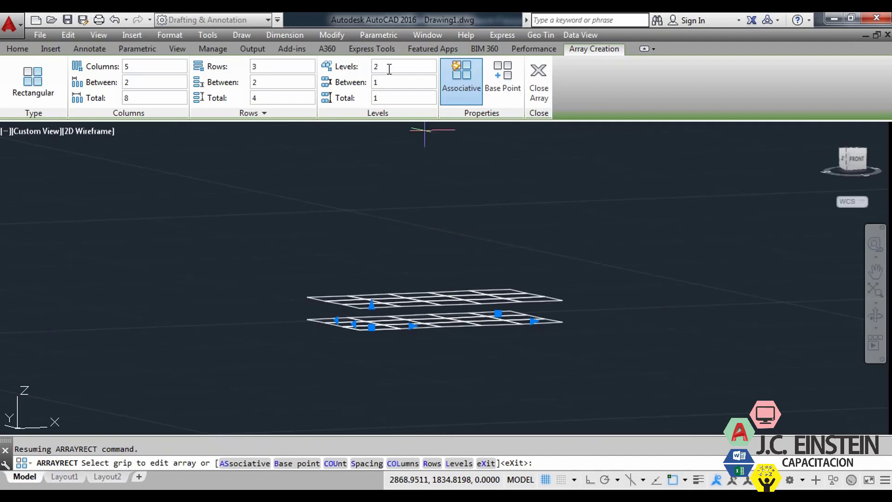
Try 3 levels spaced 2 apart, then set the level count back to 1
{"action": "left_click", "coordinate": [392, 68]}
{"action": "key", "text": "Return"}
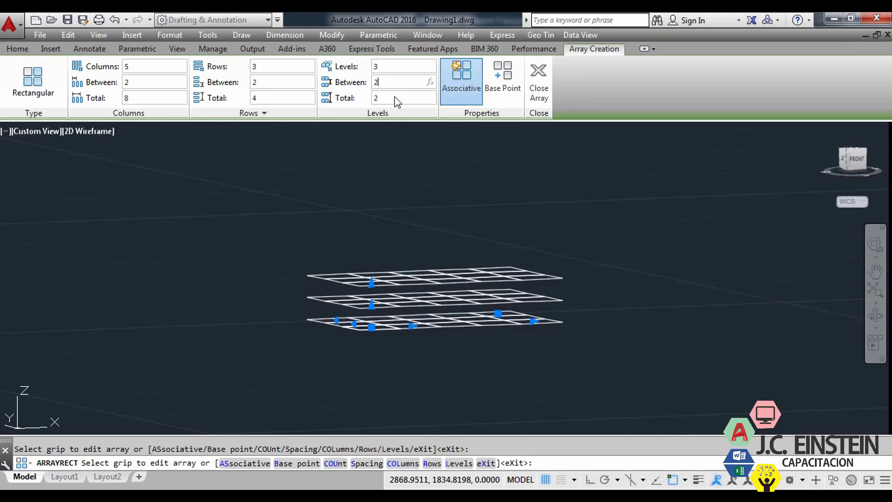
{"action": "type", "text": "2"}
{"action": "key", "text": "Return"}
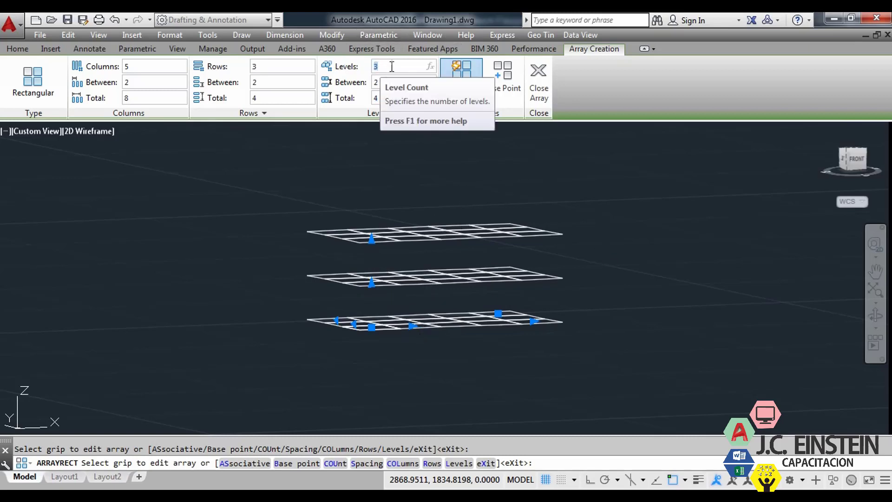
{"action": "type", "text": "1"}
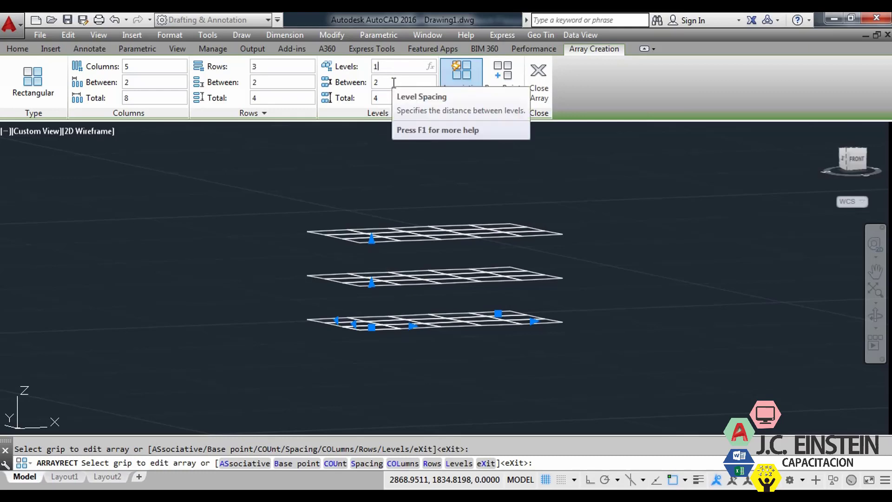
{"action": "key", "text": "Tab"}
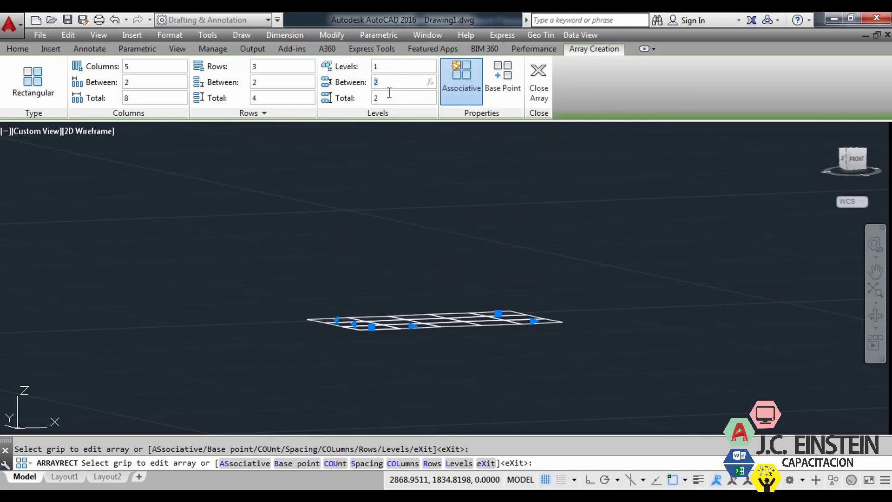
Finish the array, switch to plan view of the current UCS, and pan the grid upper left
{"action": "key", "text": "Escape"}
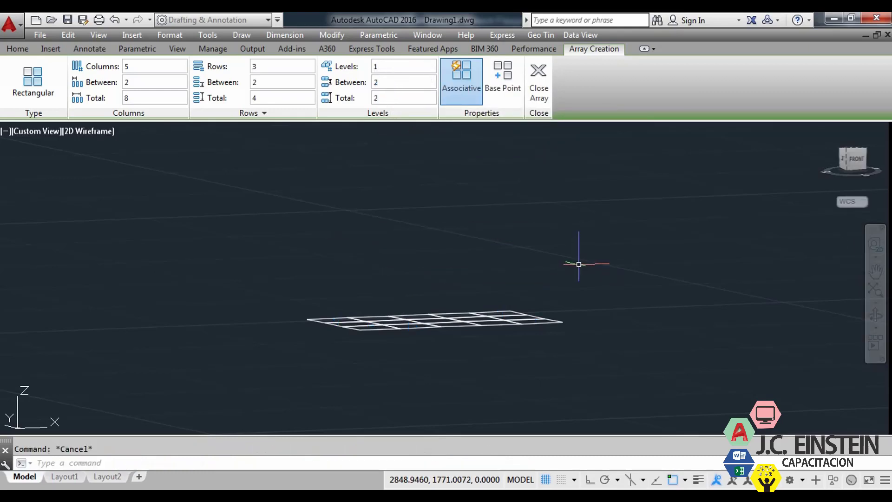
{"action": "type", "text": "plan"}
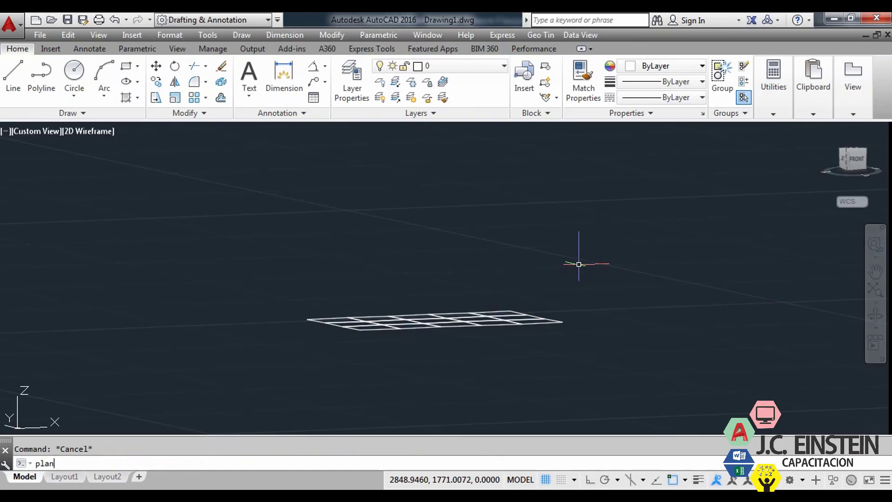
{"action": "key", "text": "Return"}
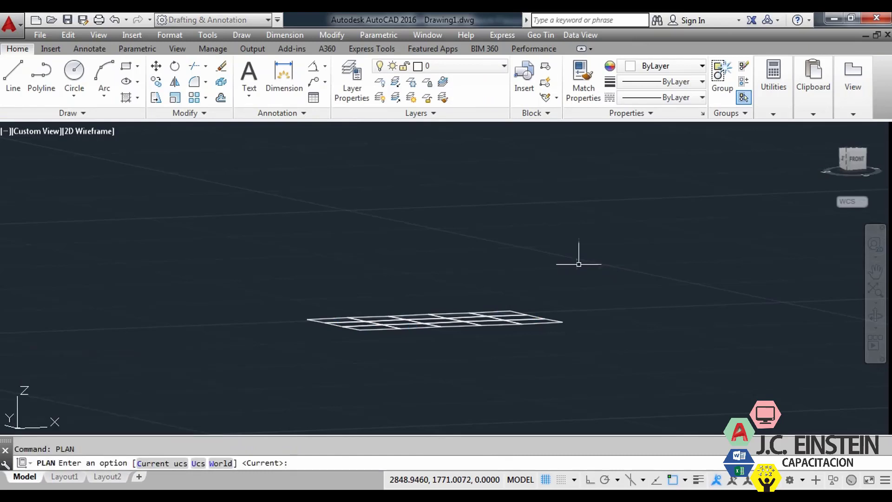
{"action": "key", "text": "Return"}
{"action": "scroll", "coordinate": [578, 264], "scroll_direction": "down", "scroll_amount": 5}
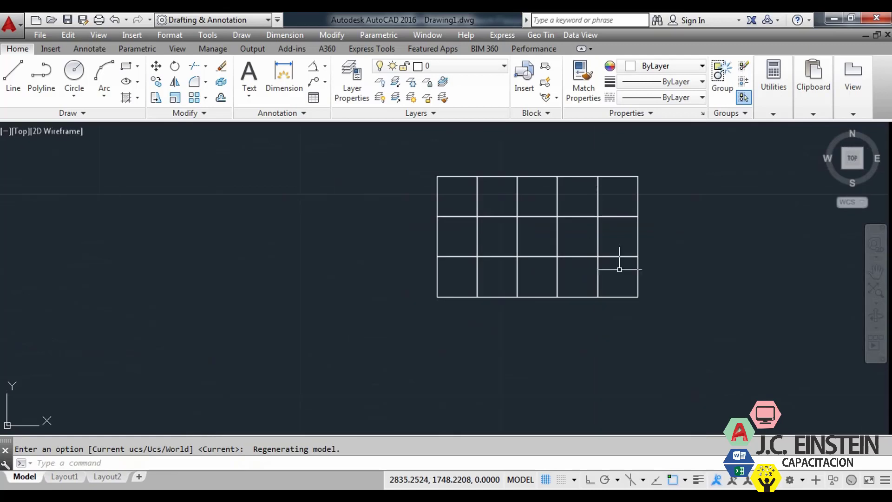
{"action": "middle_click_drag", "start_coordinate": [643, 318], "coordinate": [404, 292]}
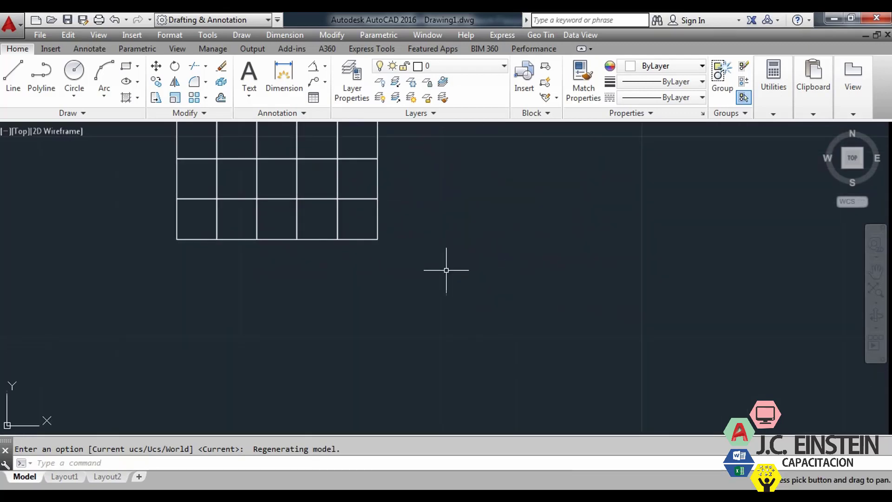
{"action": "middle_click_drag", "start_coordinate": [471, 264], "coordinate": [412, 279]}
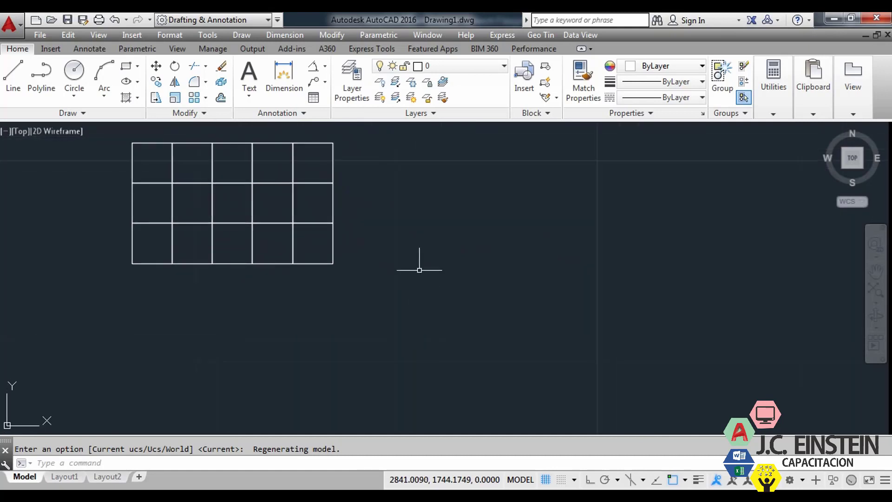
Draw a radius 10 circle to the right of the grid
{"action": "middle_click_drag", "start_coordinate": [433, 175], "coordinate": [365, 221]}
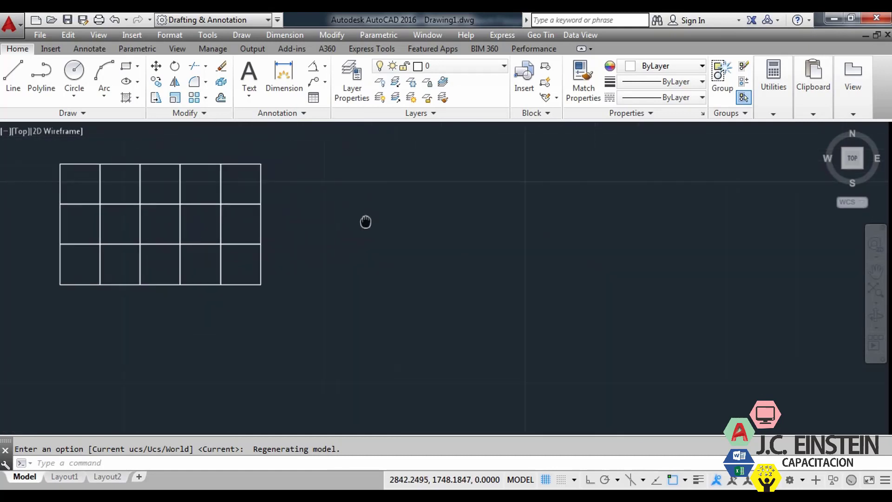
{"action": "middle_click_drag", "start_coordinate": [502, 245], "coordinate": [444, 285]}
{"action": "type", "text": "c"}
{"action": "key", "text": "Return"}
{"action": "left_click", "coordinate": [471, 299]}
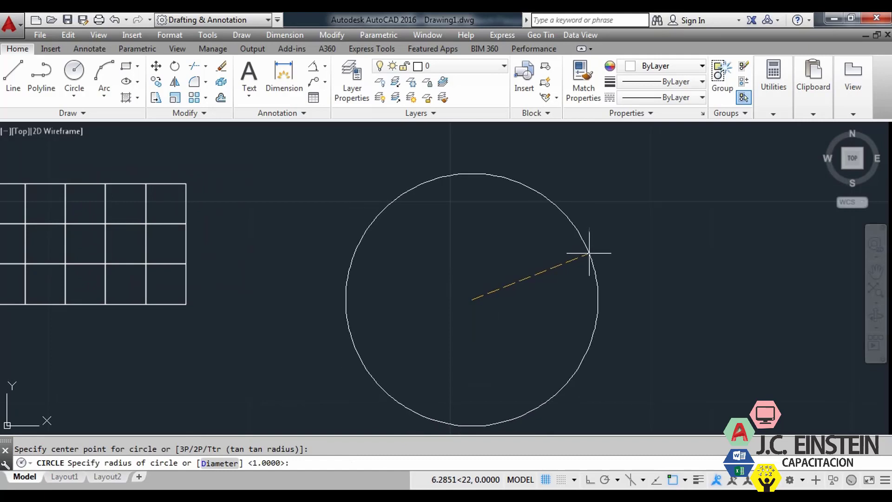
{"action": "type", "text": "10"}
{"action": "key", "text": "Return"}
Draw a radius 1 circle centred on the big circle's top quadrant point
{"action": "scroll", "coordinate": [590, 253], "scroll_direction": "down", "scroll_amount": 3}
{"action": "scroll", "coordinate": [523, 265], "scroll_direction": "down", "scroll_amount": 1}
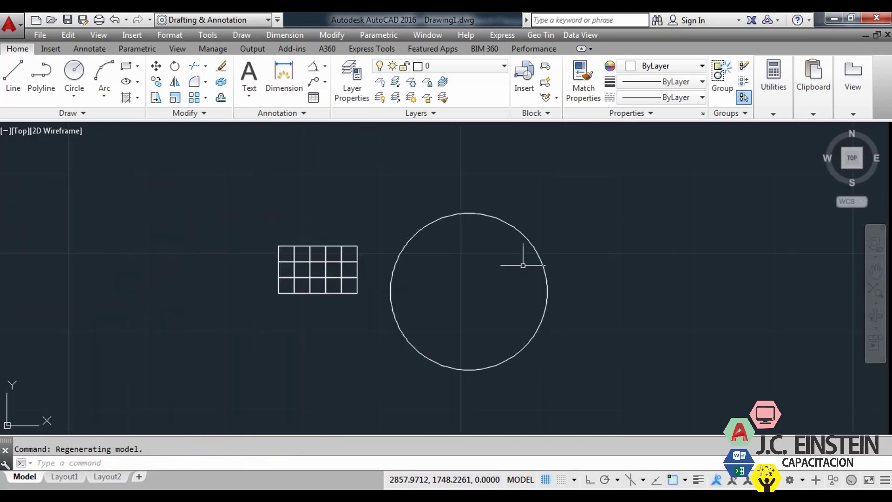
{"action": "type", "text": "c"}
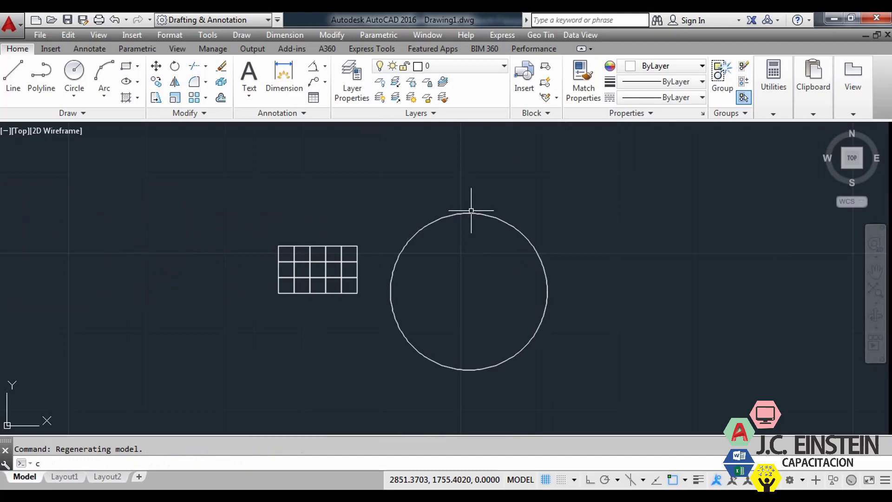
{"action": "key", "text": "Return"}
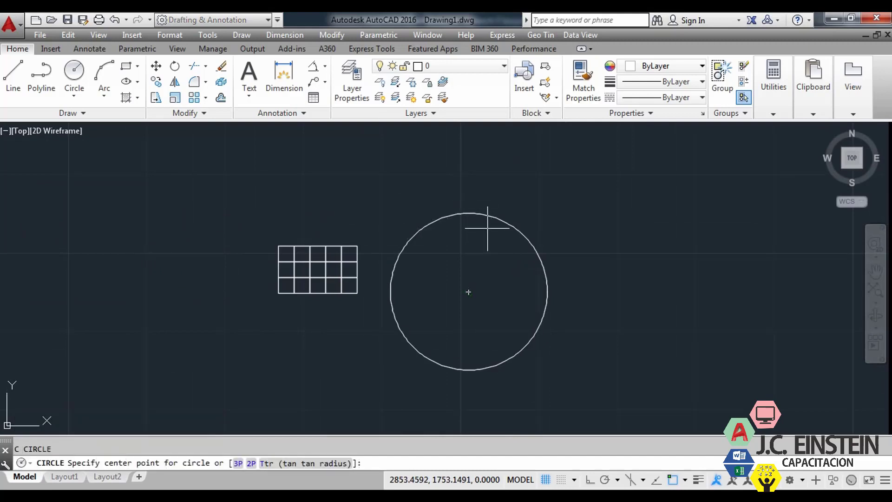
{"action": "type", "text": "qua"}
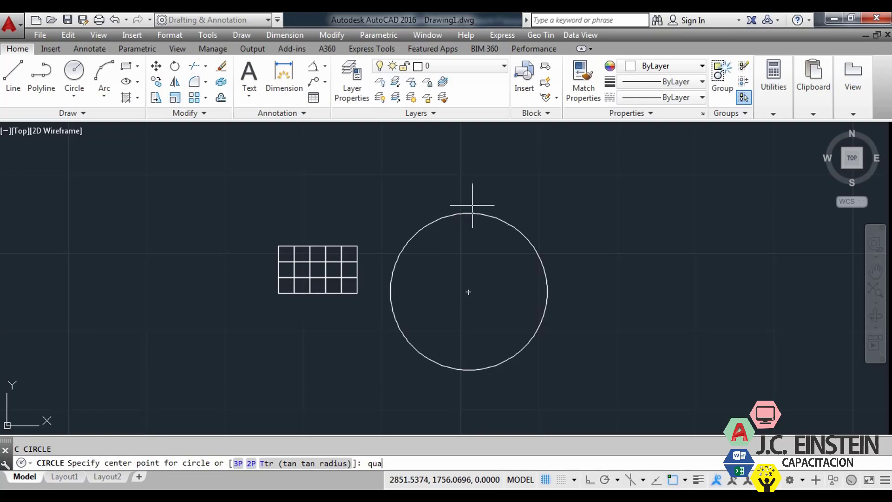
{"action": "key", "text": "Return"}
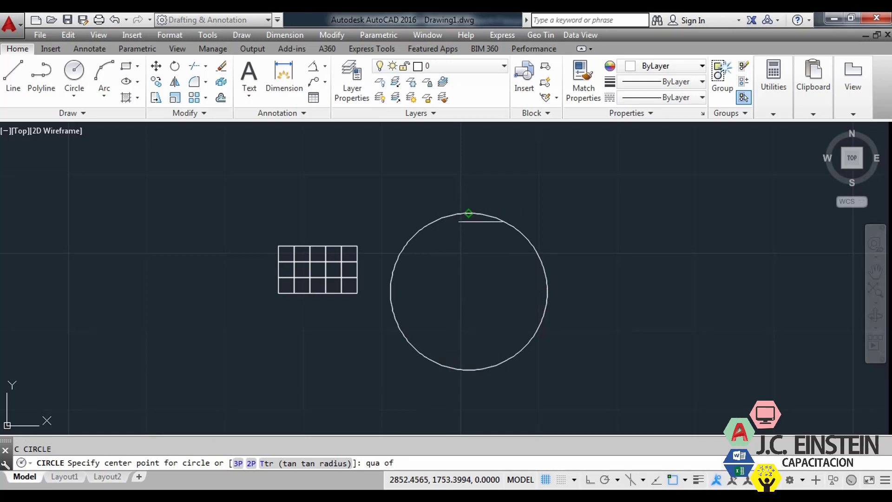
{"action": "left_click", "coordinate": [468, 213]}
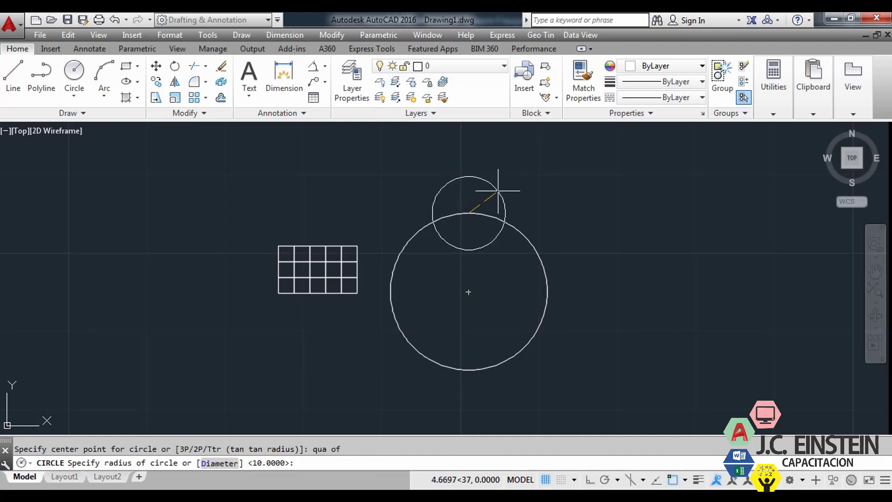
{"action": "type", "text": "1"}
{"action": "key", "text": "Return"}
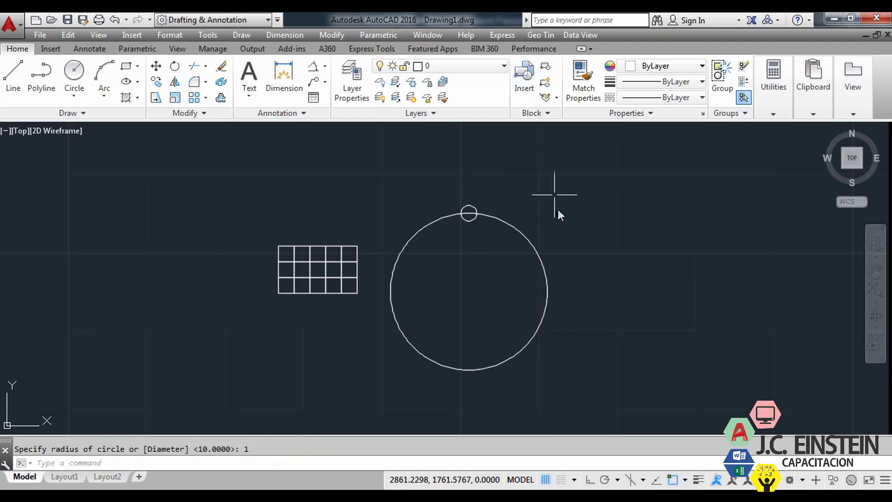
{"action": "scroll", "coordinate": [545, 263], "scroll_direction": "up", "scroll_amount": 1}
{"action": "scroll", "coordinate": [558, 258], "scroll_direction": "up", "scroll_amount": 3}
{"action": "scroll", "coordinate": [561, 251], "scroll_direction": "down", "scroll_amount": 2}
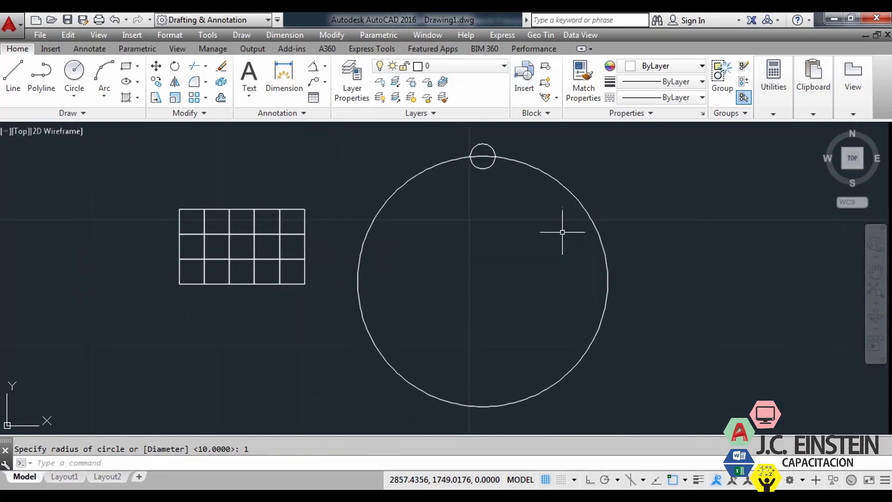
Polar-array the small circle around the big circle's centre, giving 6 items 60° apart
{"action": "left_click", "coordinate": [206, 98]}
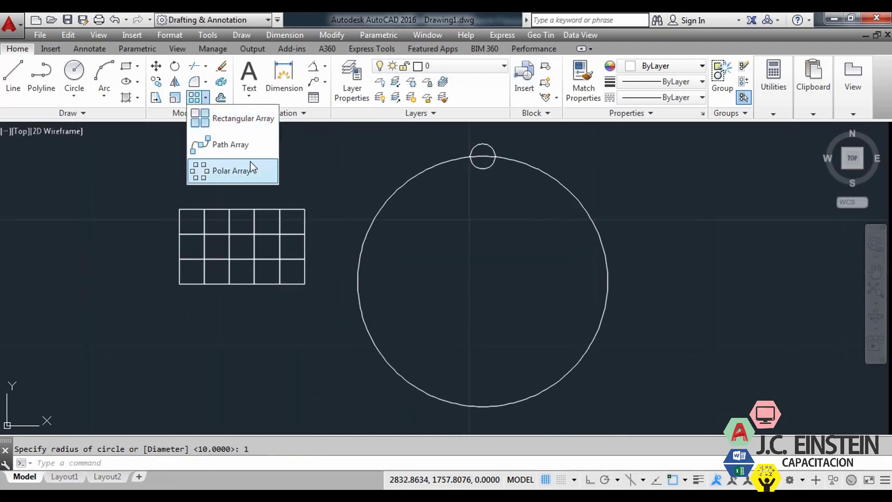
{"action": "left_click", "coordinate": [233, 172]}
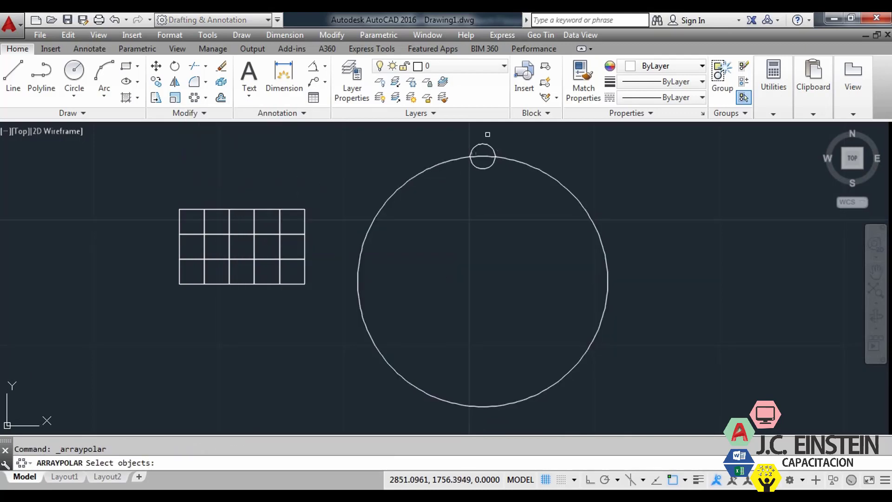
{"action": "left_click", "coordinate": [484, 144]}
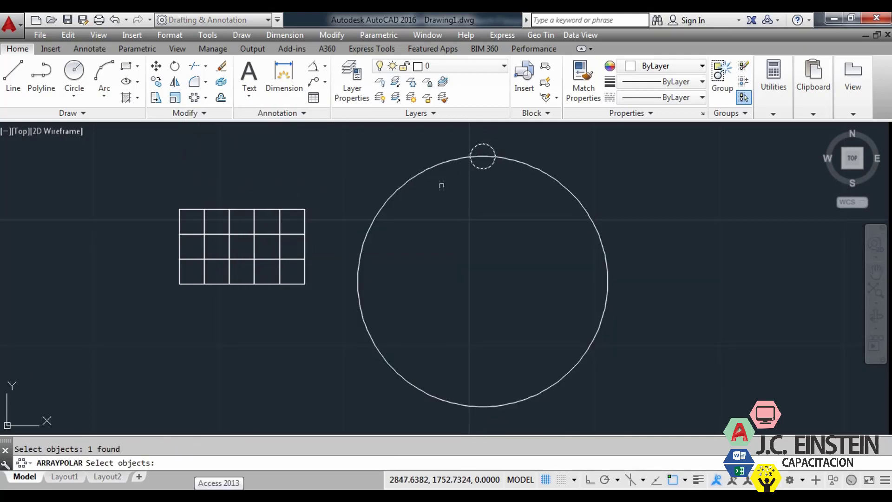
{"action": "key", "text": "Return"}
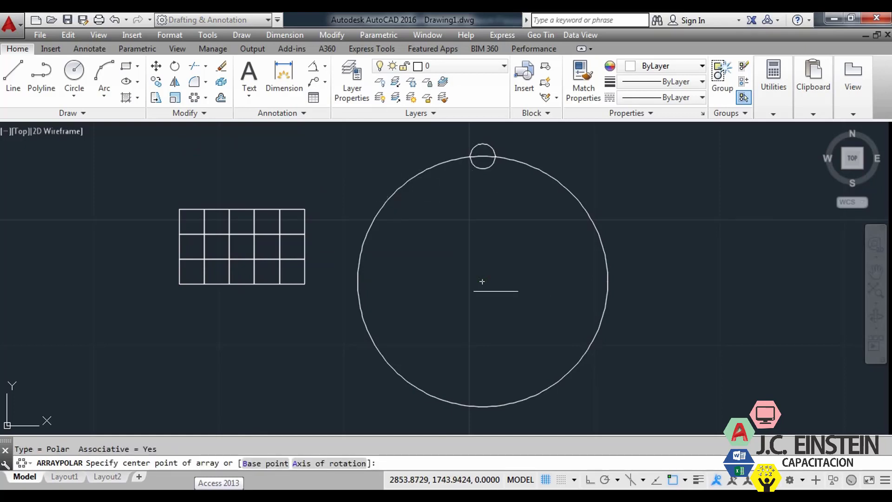
{"action": "left_click", "coordinate": [482, 281]}
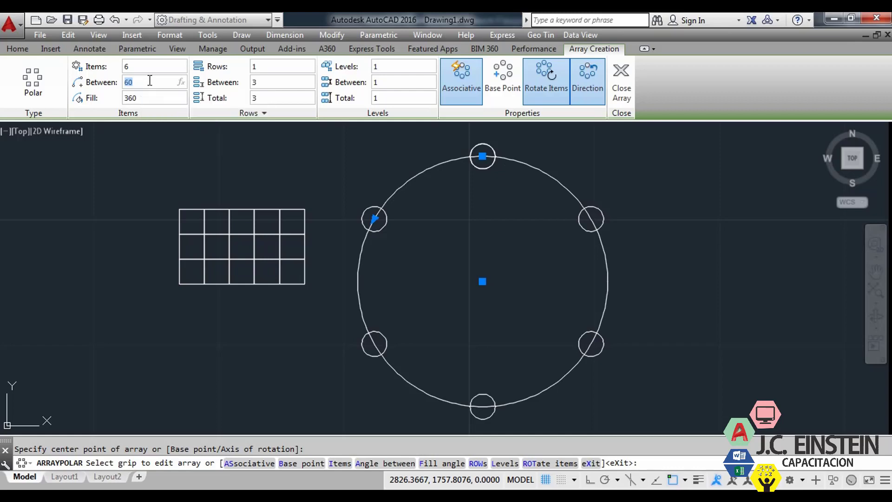
Set the polar array to 8 items after first trying a 45° angle between items
{"action": "type", "text": "45"}
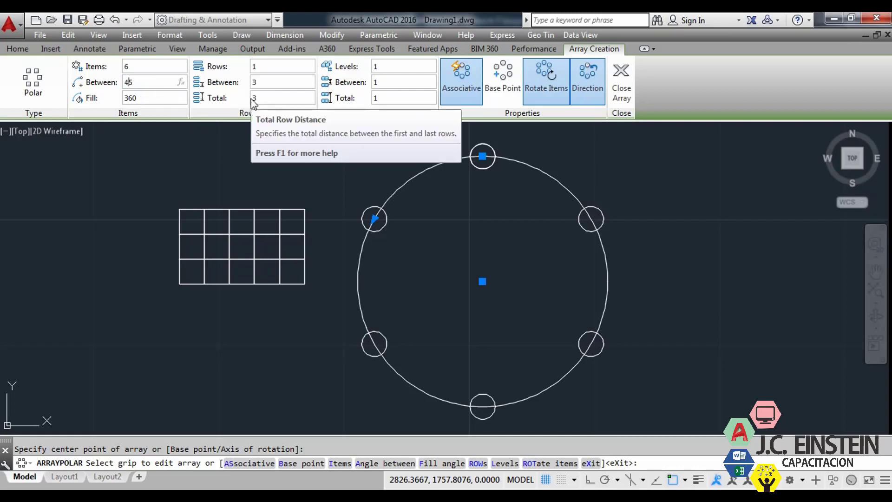
{"action": "key", "text": "Return"}
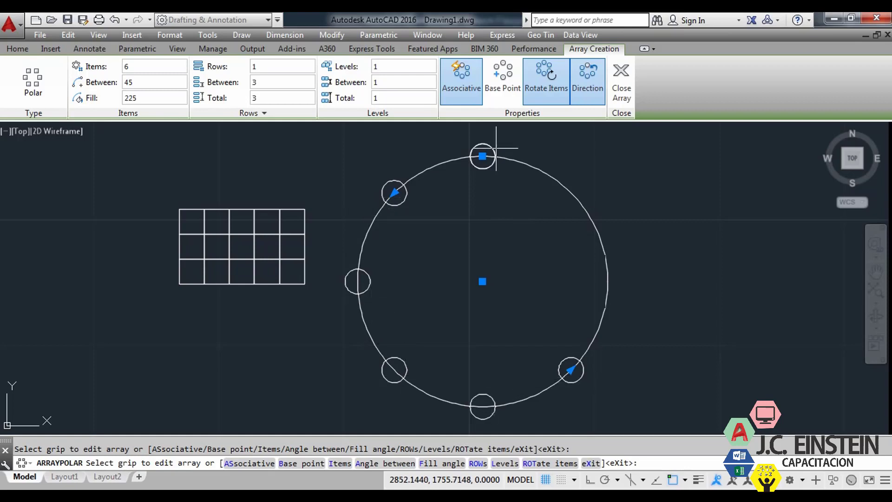
{"action": "left_click", "coordinate": [149, 77]}
{"action": "type", "text": "60"}
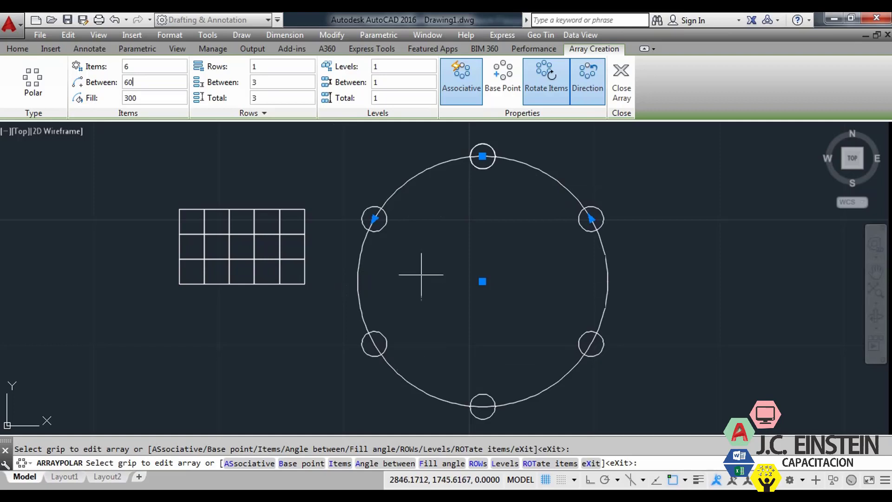
{"action": "left_click", "coordinate": [155, 68]}
{"action": "type", "text": "8"}
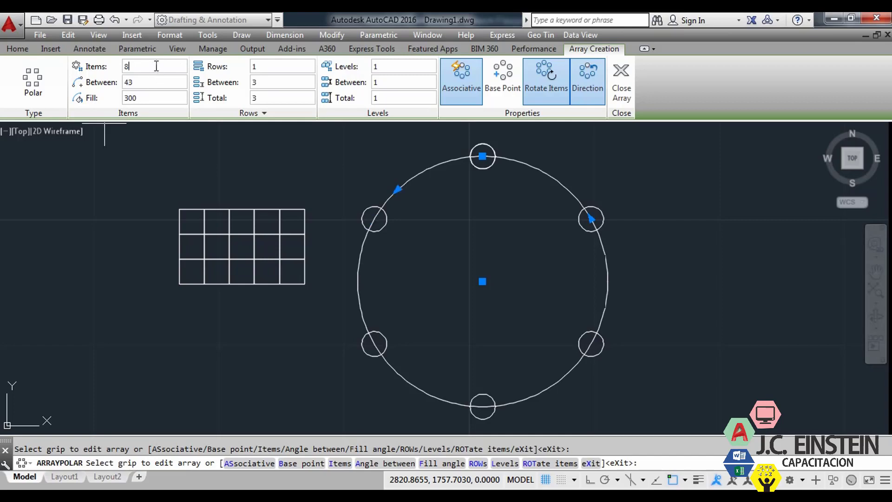
{"action": "left_click", "coordinate": [150, 81]}
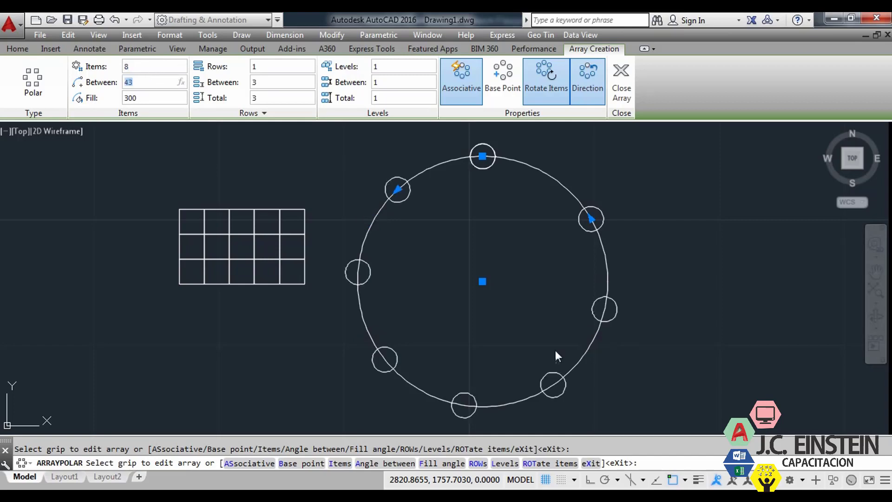
{"action": "left_click", "coordinate": [155, 83]}
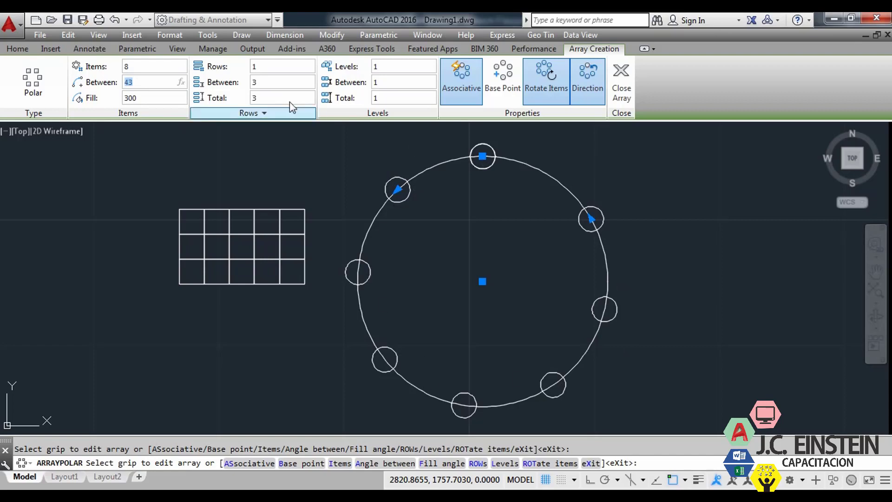
{"action": "left_click", "coordinate": [273, 67]}
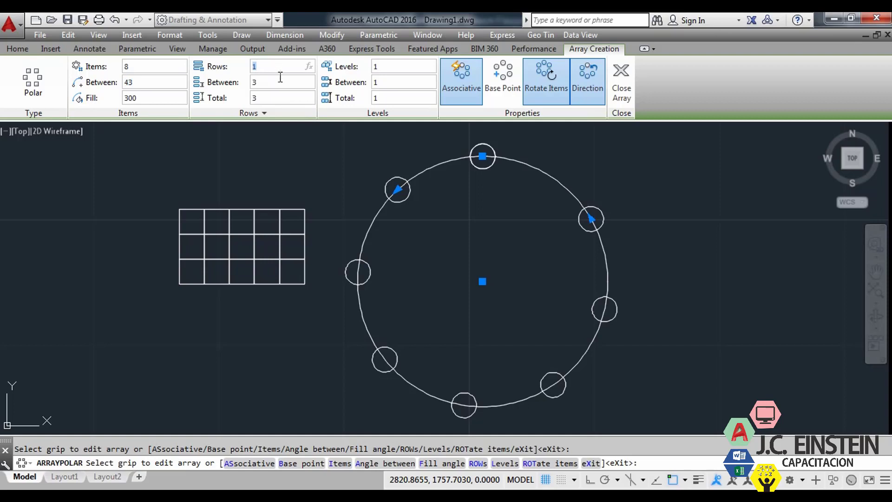
Preview 2 rows, then return to 1 row and give the polar array 2 levels
{"action": "type", "text": "2"}
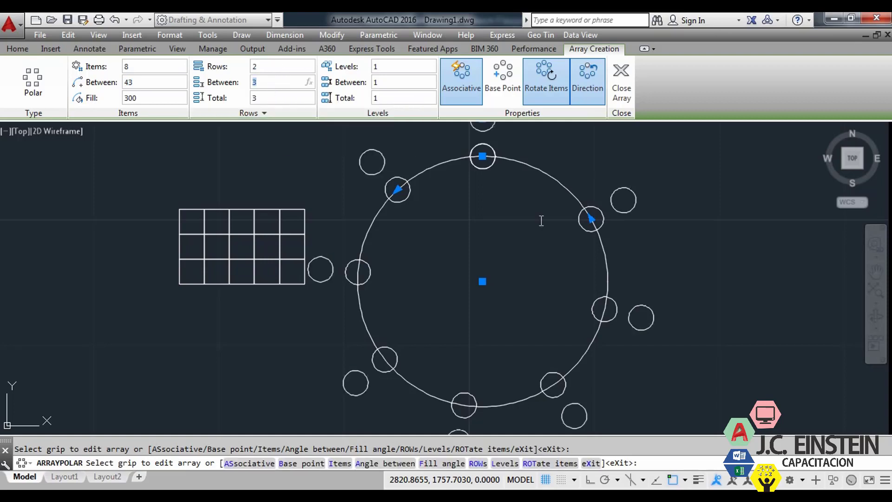
{"action": "scroll", "coordinate": [488, 267], "scroll_direction": "down", "scroll_amount": 2}
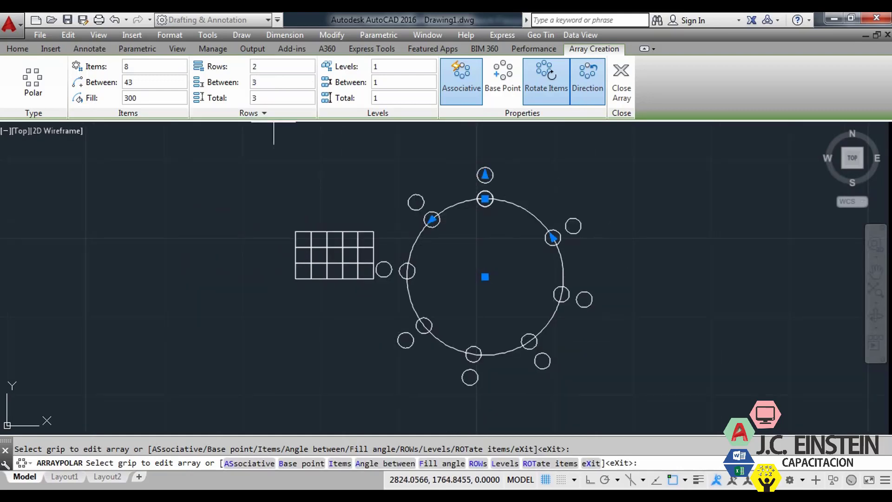
{"action": "scroll", "coordinate": [458, 211], "scroll_direction": "up", "scroll_amount": 2}
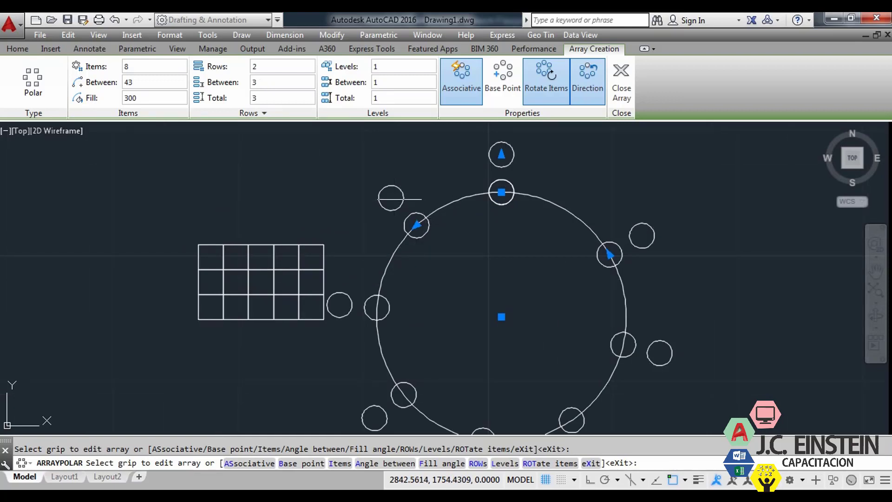
{"action": "scroll", "coordinate": [462, 198], "scroll_direction": "down", "scroll_amount": 2}
{"action": "left_click", "coordinate": [281, 68]}
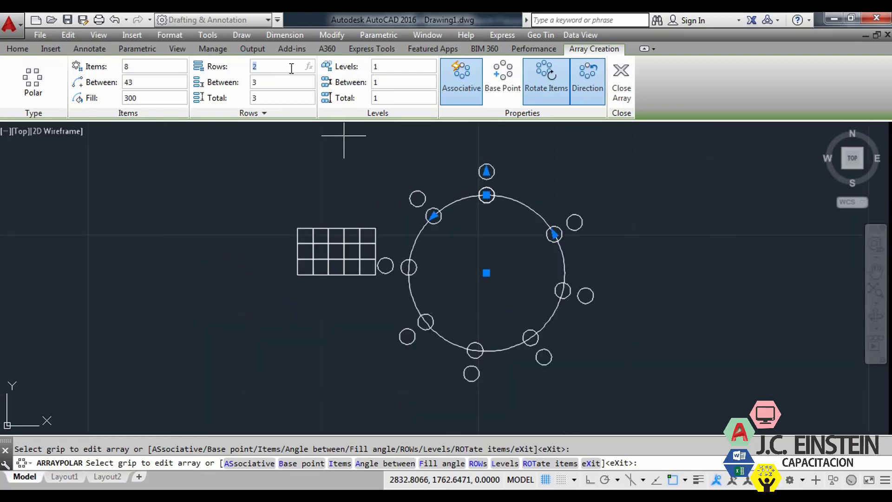
{"action": "type", "text": "1"}
{"action": "left_click", "coordinate": [398, 65]}
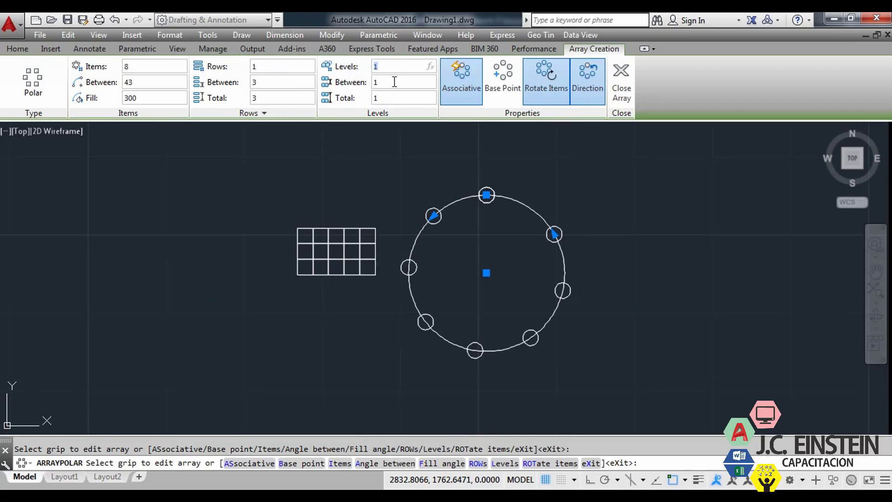
{"action": "type", "text": "2"}
{"action": "left_click", "coordinate": [397, 82]}
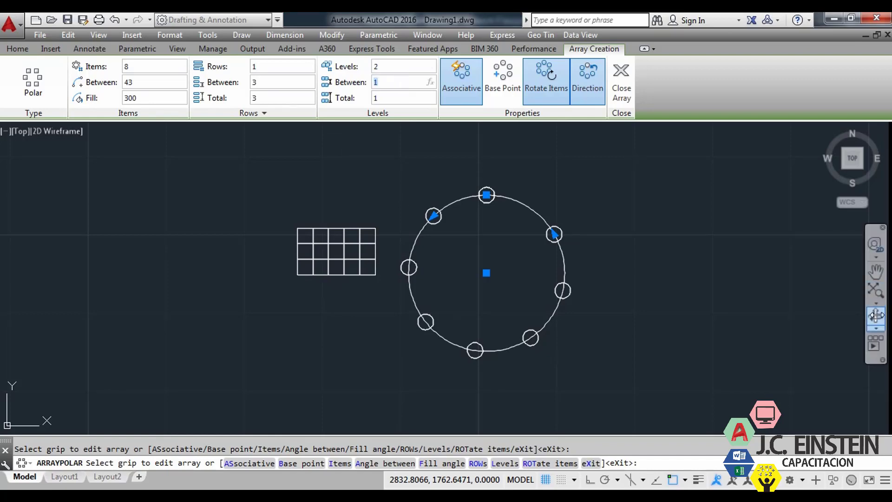
Orbit in 3D to confirm each ring circle has two stacked levels, then finish the polar array
{"action": "left_click", "coordinate": [876, 315]}
{"action": "left_click_drag", "start_coordinate": [573, 297], "coordinate": [581, 219]}
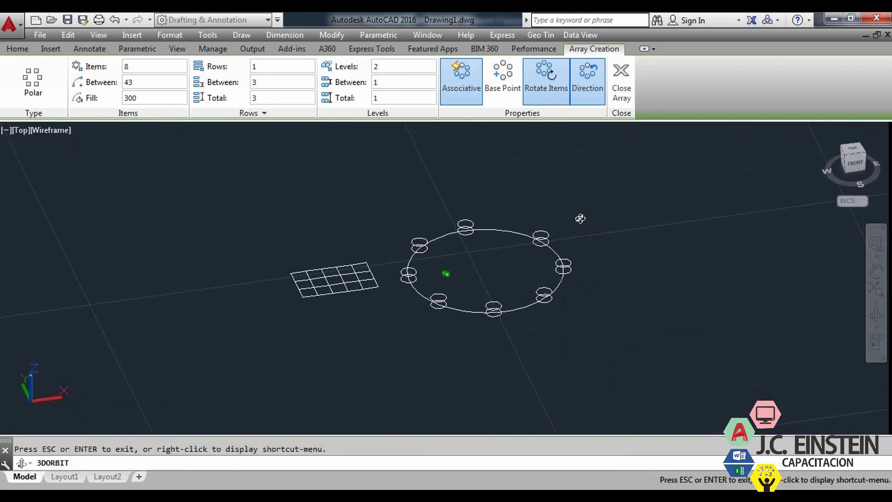
{"action": "mouse_move", "coordinate": [475, 301]}
{"action": "left_mouse_down"}
{"action": "mouse_move", "coordinate": [557, 301]}
{"action": "mouse_move", "coordinate": [541, 301]}
{"action": "mouse_move", "coordinate": [503, 236]}
{"action": "left_mouse_up"}
{"action": "left_click", "coordinate": [373, 82]}
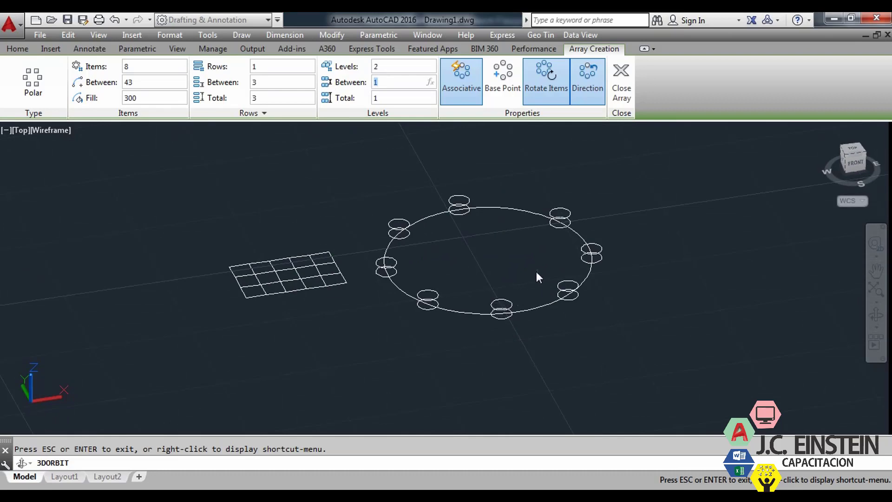
{"action": "mouse_move", "coordinate": [525, 291]}
{"action": "left_mouse_down"}
{"action": "mouse_move", "coordinate": [537, 263]}
{"action": "mouse_move", "coordinate": [623, 264]}
{"action": "left_mouse_up"}
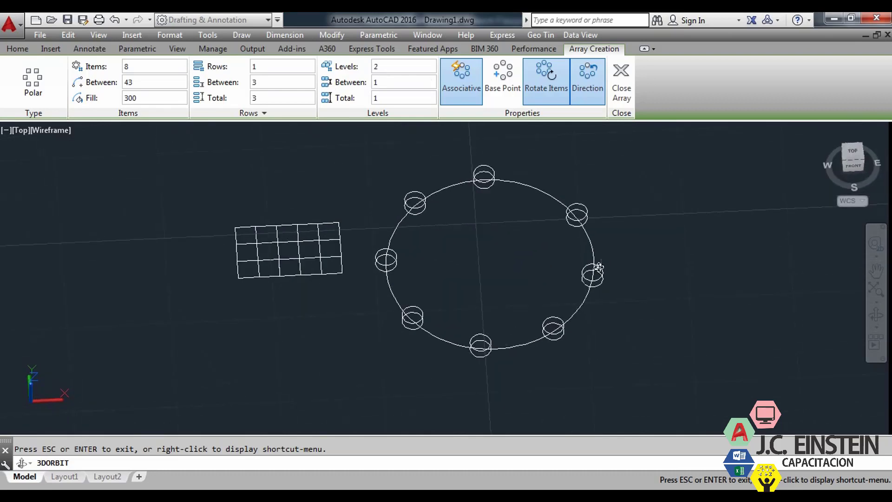
{"action": "key", "text": "Escape"}
{"action": "key", "text": "Escape"}
{"action": "type", "text": "plan"}
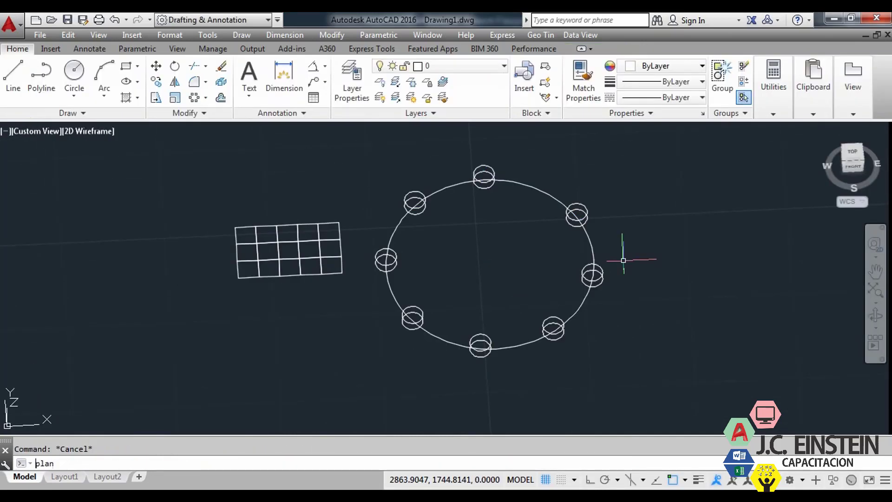
Restore the flat PLAN top view, then zoom and pan to make room beside the ring
{"action": "key", "text": "Return"}
{"action": "key", "text": "Return"}
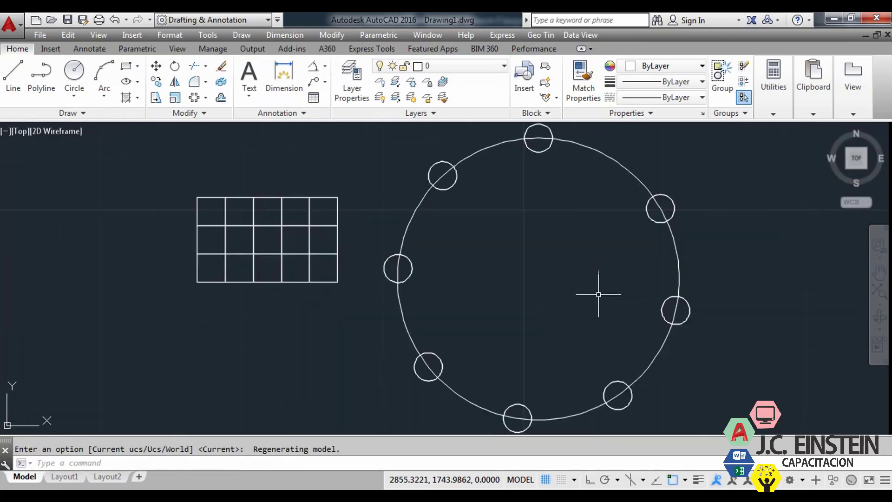
{"action": "scroll", "coordinate": [586, 279], "scroll_direction": "down", "scroll_amount": 2}
{"action": "scroll", "coordinate": [548, 325], "scroll_direction": "down", "scroll_amount": 4}
{"action": "scroll", "coordinate": [532, 324], "scroll_direction": "up", "scroll_amount": 2}
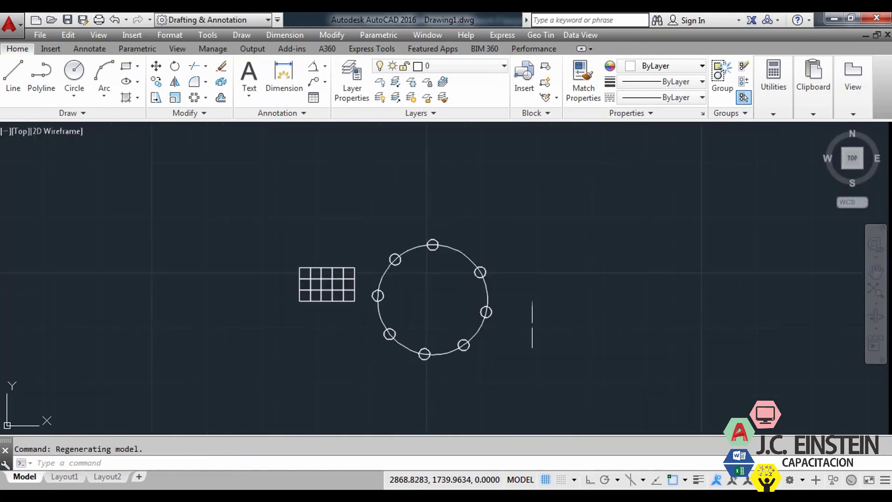
{"action": "key", "text": "Escape"}
{"action": "middle_click_drag", "start_coordinate": [516, 300], "coordinate": [424, 288]}
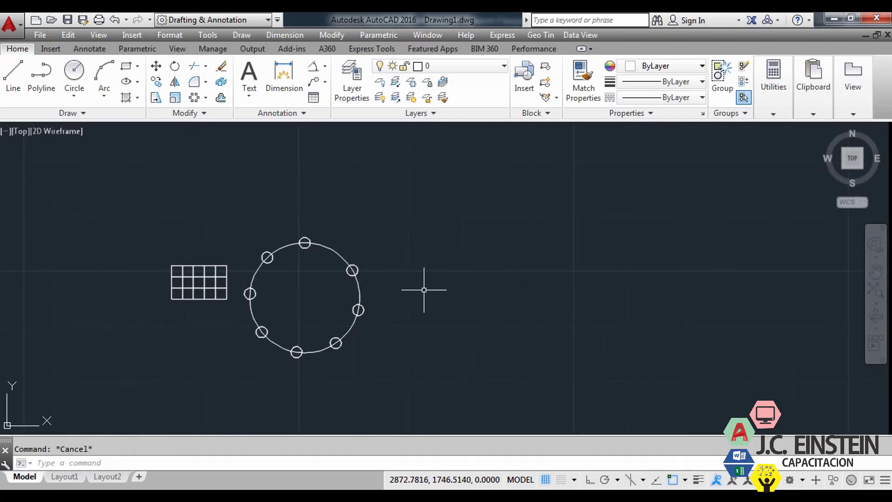
{"action": "scroll", "coordinate": [349, 252], "scroll_direction": "up", "scroll_amount": 1}
{"action": "scroll", "coordinate": [353, 264], "scroll_direction": "up", "scroll_amount": 2}
{"action": "scroll", "coordinate": [354, 263], "scroll_direction": "down", "scroll_amount": 2}
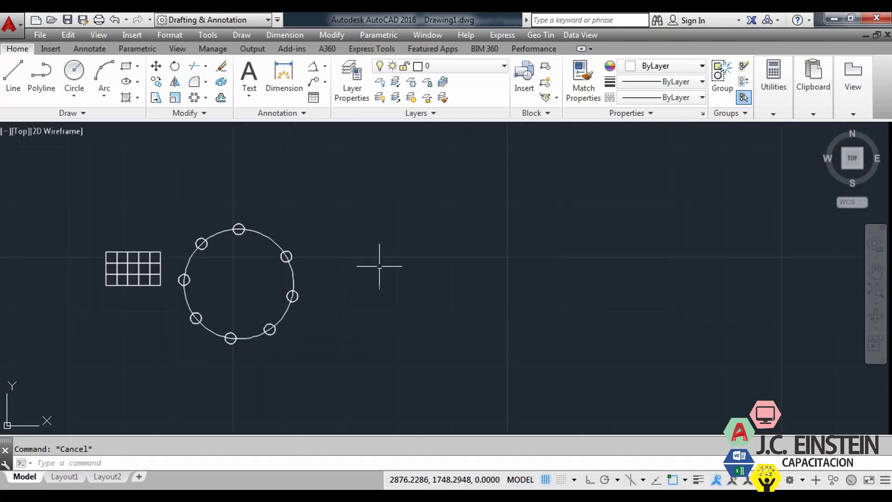
{"action": "middle_click_drag", "start_coordinate": [378, 272], "coordinate": [364, 295]}
Draw a four-vertex bent polyline extending right of the ring
{"action": "type", "text": "pl"}
{"action": "key", "text": "Return"}
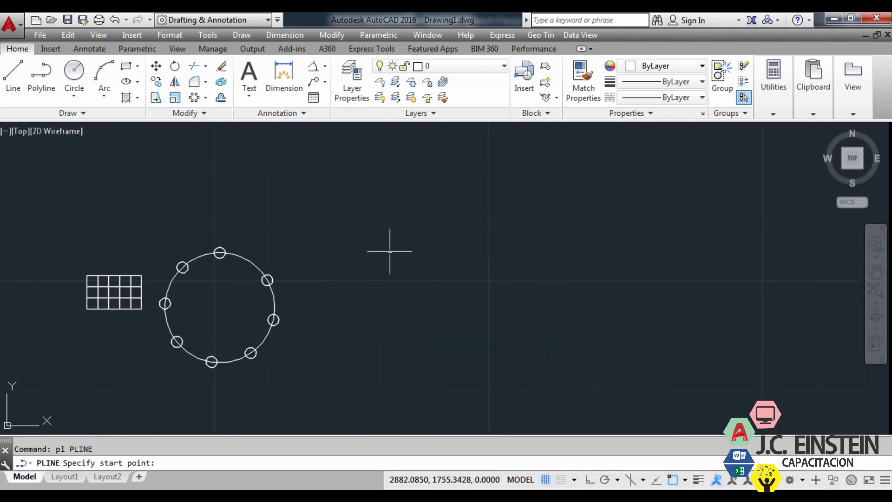
{"action": "left_click", "coordinate": [390, 252]}
{"action": "left_click", "coordinate": [516, 216]}
{"action": "left_click", "coordinate": [615, 232]}
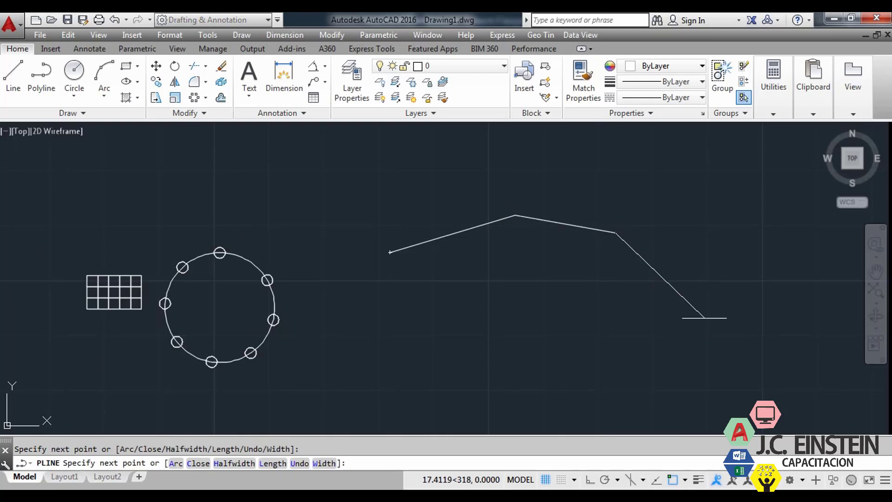
{"action": "left_click", "coordinate": [705, 317]}
{"action": "key", "text": "Return"}
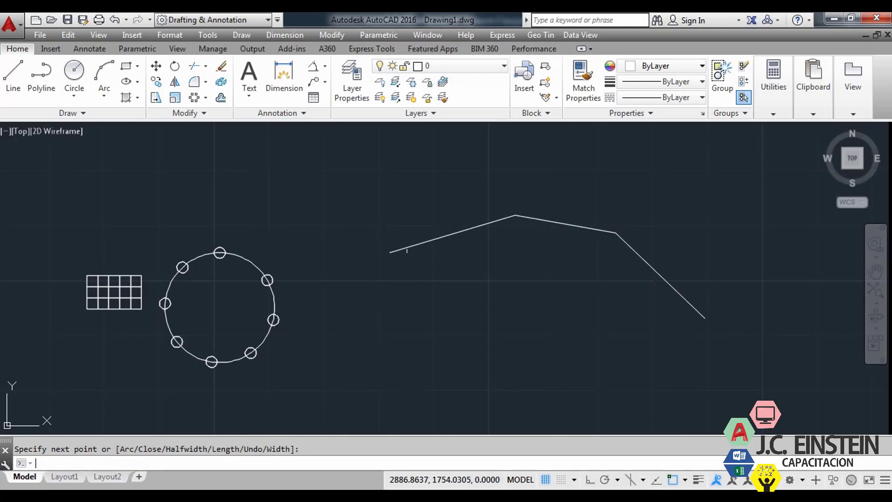
Draw a radius 2 circle centred on the polyline's start point
{"action": "type", "text": "c"}
{"action": "key", "text": "Return"}
{"action": "scroll", "coordinate": [386, 254], "scroll_direction": "up", "scroll_amount": 2}
{"action": "left_click", "coordinate": [385, 255]}
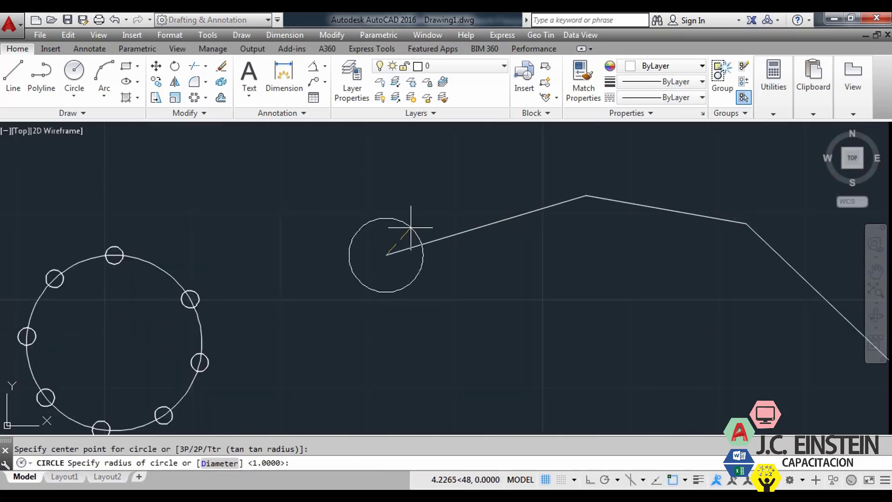
{"action": "type", "text": "2"}
{"action": "key", "text": "Return"}
{"action": "middle_click_drag", "start_coordinate": [406, 253], "coordinate": [408, 281]}
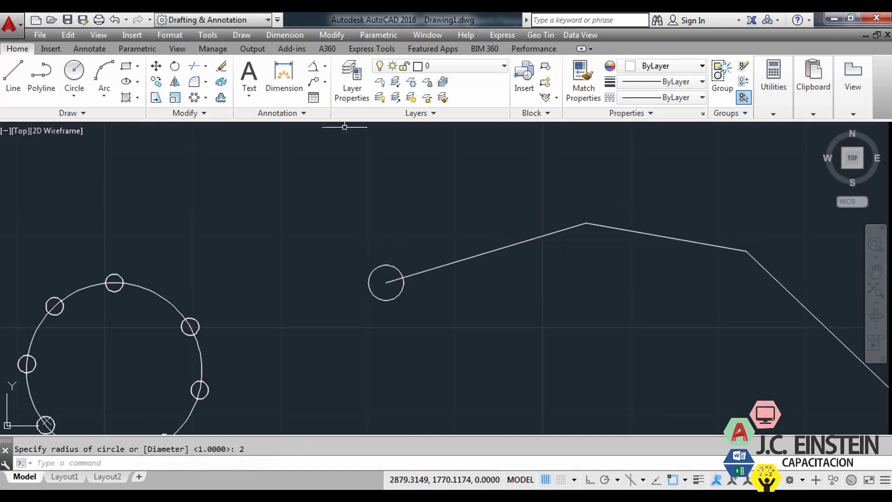
Path-array the radius-2 circle along the bent polyline
{"action": "left_click", "coordinate": [205, 97]}
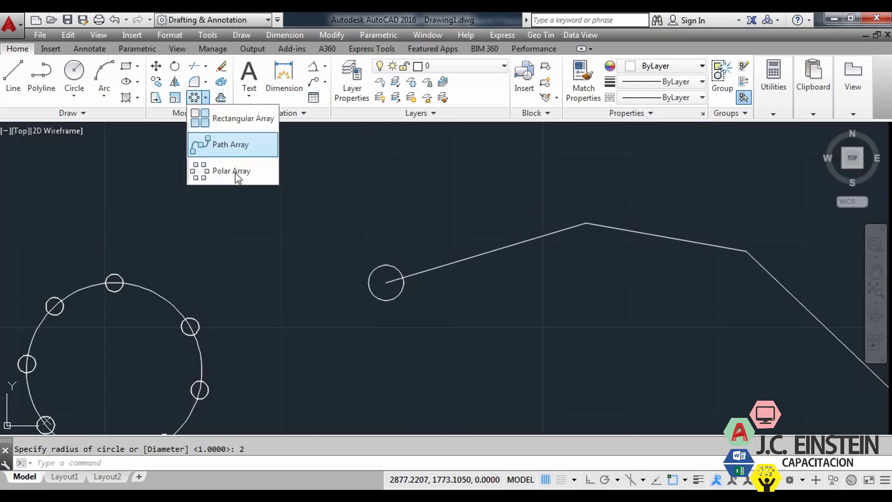
{"action": "left_click", "coordinate": [232, 145]}
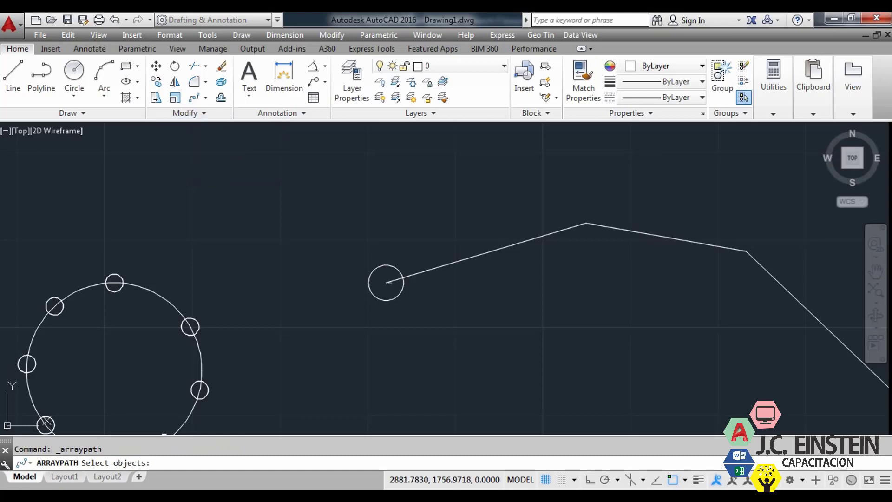
{"action": "left_click", "coordinate": [394, 269]}
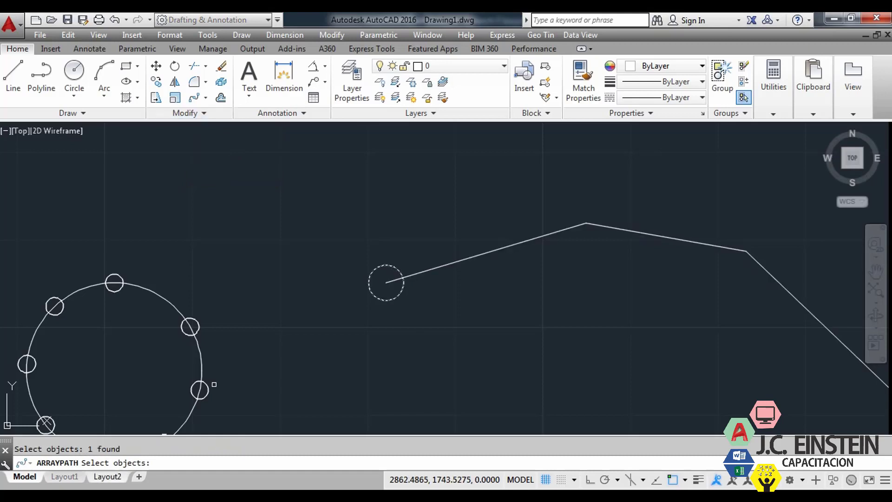
{"action": "key", "text": "Return"}
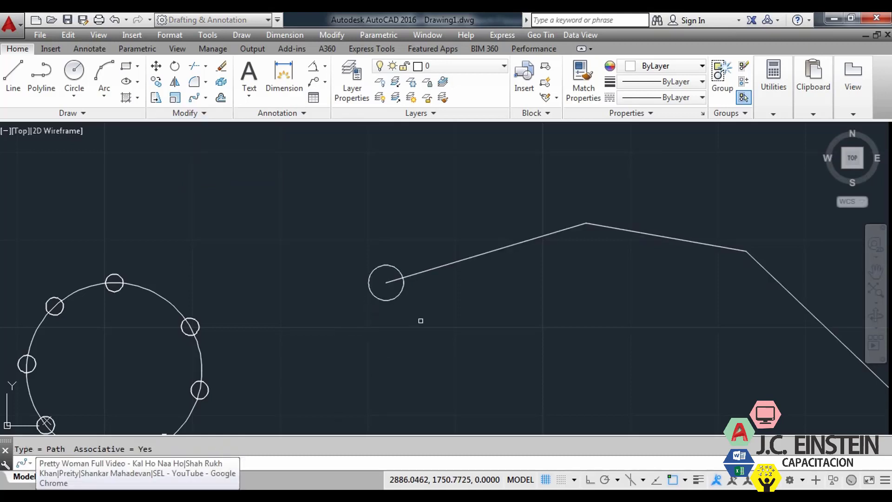
{"action": "left_click", "coordinate": [484, 253]}
Set the path array's item spacing to 5, with 2 rows and 2 levels
{"action": "scroll", "coordinate": [533, 312], "scroll_direction": "down", "scroll_amount": 2}
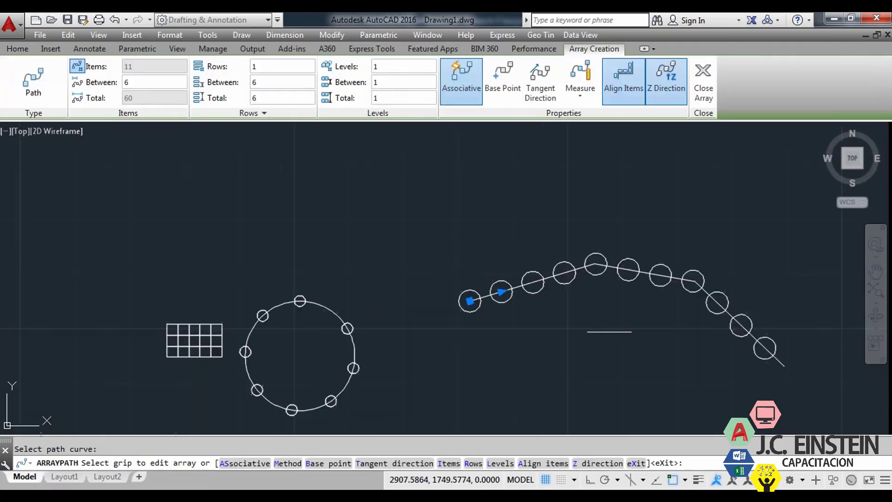
{"action": "middle_click_drag", "start_coordinate": [624, 335], "coordinate": [490, 311]}
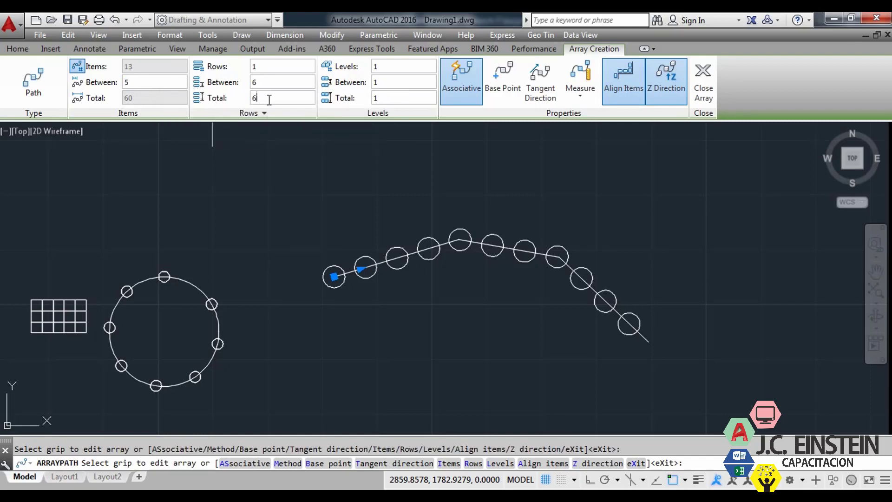
{"action": "key", "text": "Return"}
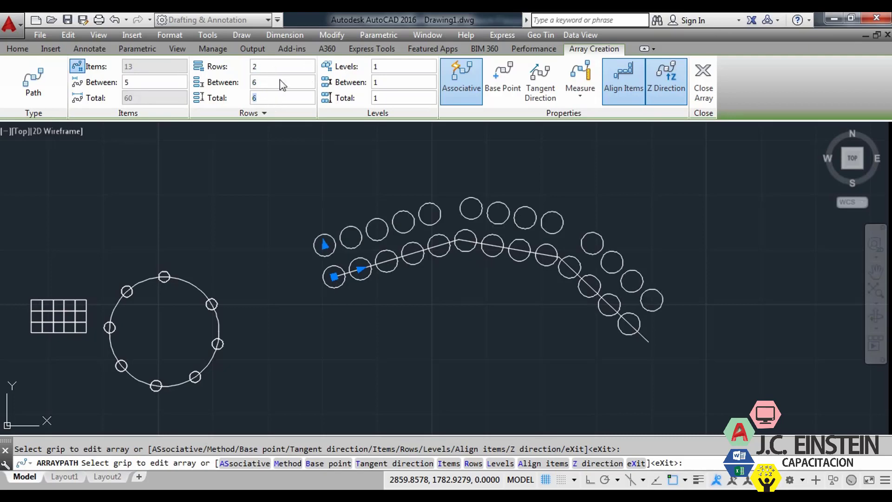
{"action": "left_click", "coordinate": [406, 69]}
{"action": "type", "text": "2"}
{"action": "key", "text": "Tab"}
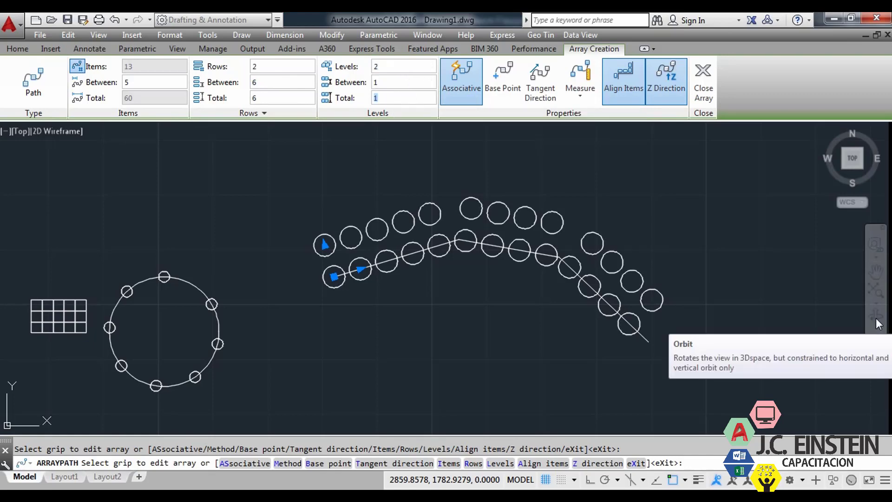
{"action": "left_click", "coordinate": [876, 318]}
Tilt the view to show the path array's two levels, then close array creation
{"action": "mouse_move", "coordinate": [548, 314]}
{"action": "left_mouse_down"}
{"action": "mouse_move", "coordinate": [563, 224]}
{"action": "mouse_move", "coordinate": [585, 205]}
{"action": "mouse_move", "coordinate": [530, 209]}
{"action": "mouse_move", "coordinate": [543, 255]}
{"action": "mouse_move", "coordinate": [581, 252]}
{"action": "mouse_move", "coordinate": [576, 213]}
{"action": "mouse_move", "coordinate": [536, 261]}
{"action": "left_mouse_up"}
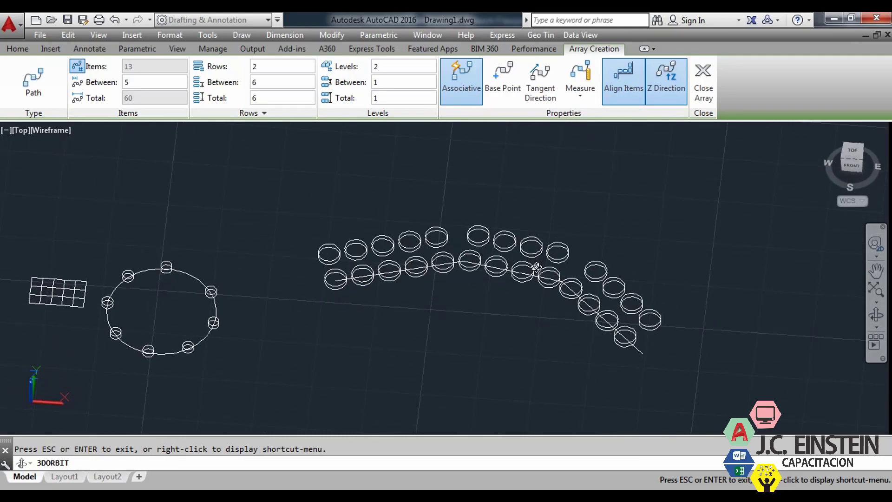
{"action": "key", "text": "Escape"}
{"action": "key", "text": "Escape"}
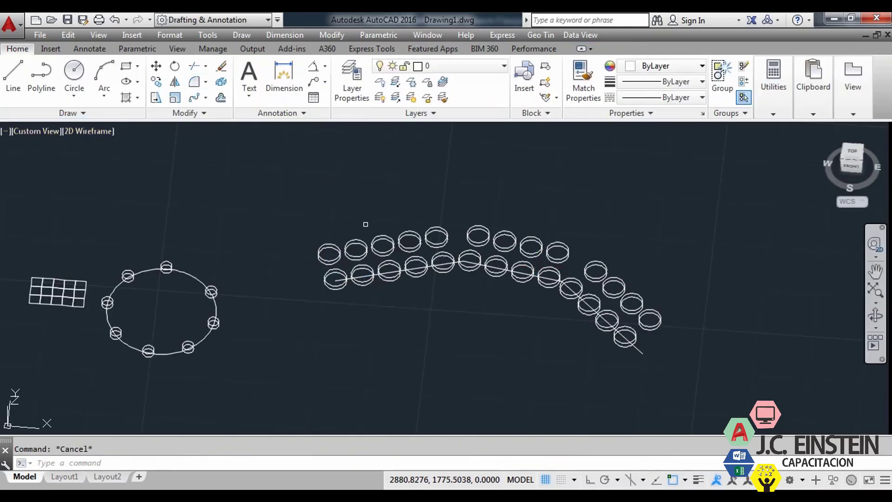
Restore the flat top view, zoom in, and window-select the 5×3 grid array
{"action": "left_click", "coordinate": [373, 250]}
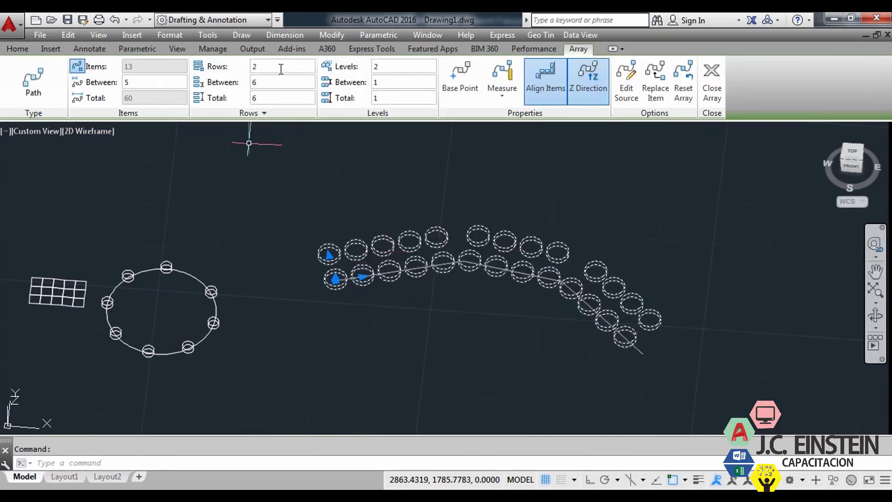
{"action": "key", "text": "Escape"}
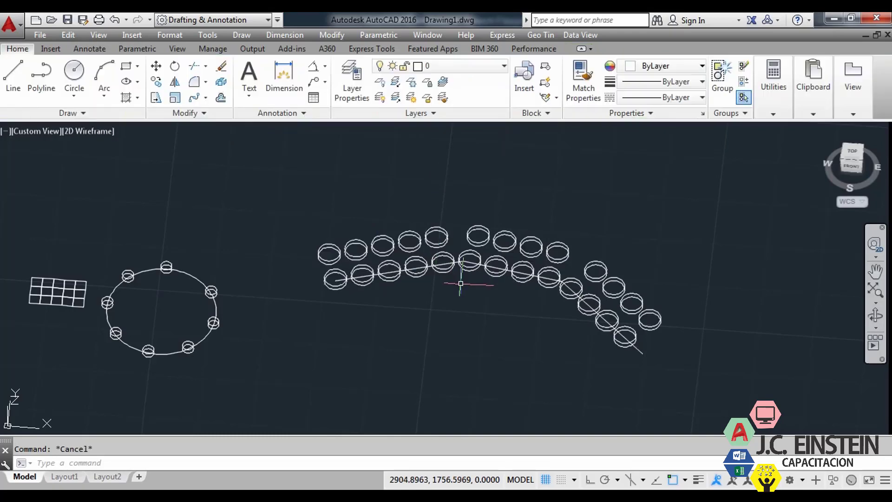
{"action": "type", "text": "plan"}
{"action": "key", "text": "Return"}
{"action": "key", "text": "Return"}
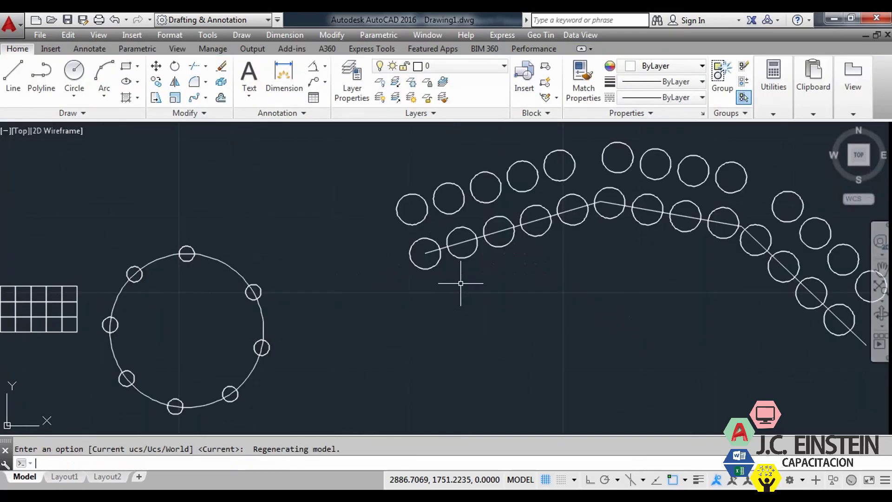
{"action": "scroll", "coordinate": [464, 279], "scroll_direction": "down", "scroll_amount": 4}
{"action": "scroll", "coordinate": [325, 287], "scroll_direction": "up", "scroll_amount": 2}
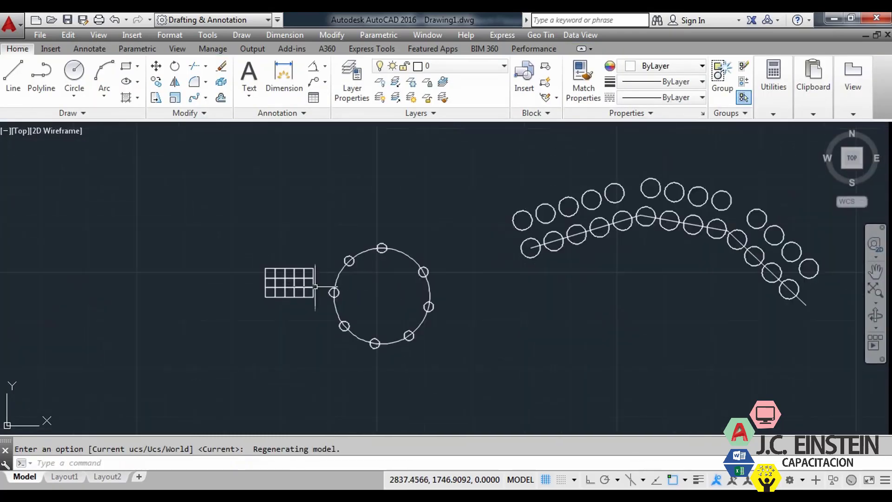
{"action": "scroll", "coordinate": [306, 284], "scroll_direction": "up", "scroll_amount": 5}
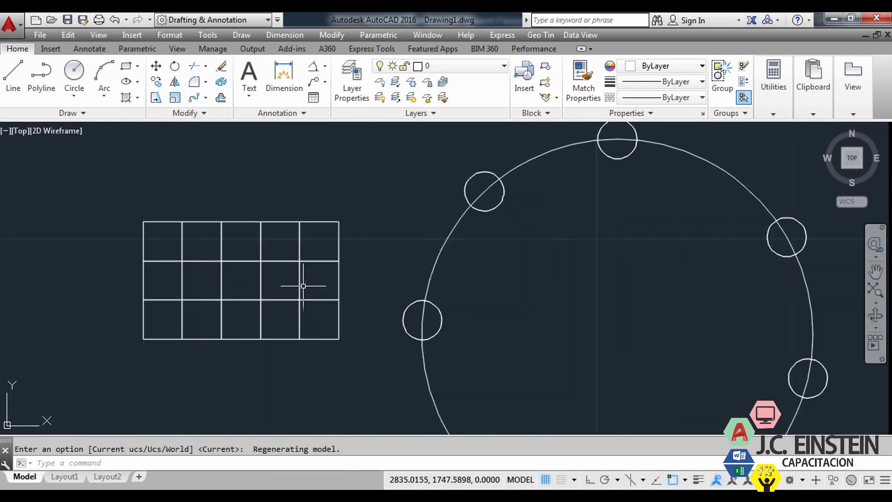
{"action": "left_click", "coordinate": [311, 278]}
{"action": "left_click", "coordinate": [246, 249]}
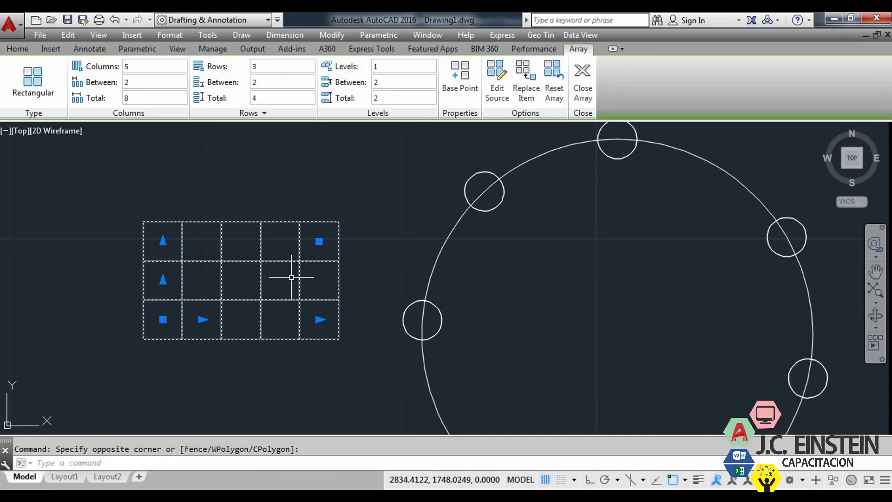
Reselect the 5×3 grid array and explode it with X
{"action": "key", "text": "Escape"}
{"action": "left_click", "coordinate": [306, 329]}
{"action": "left_click", "coordinate": [249, 230]}
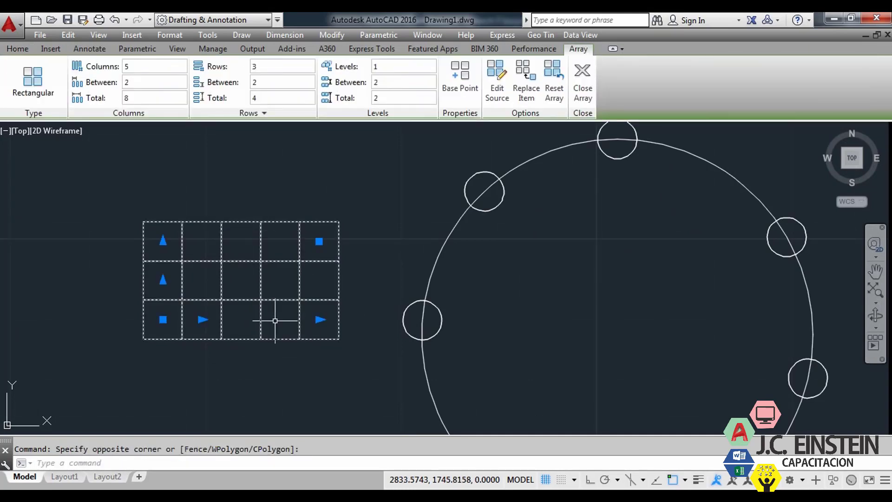
{"action": "type", "text": "x"}
{"action": "key", "text": "Return"}
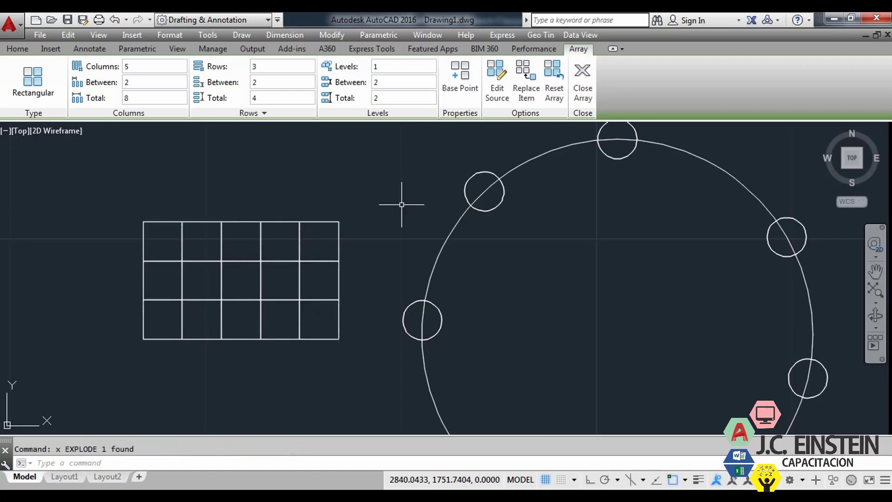
Select individual bottom-row grid cells to check they are now separate
{"action": "left_click", "coordinate": [304, 326]}
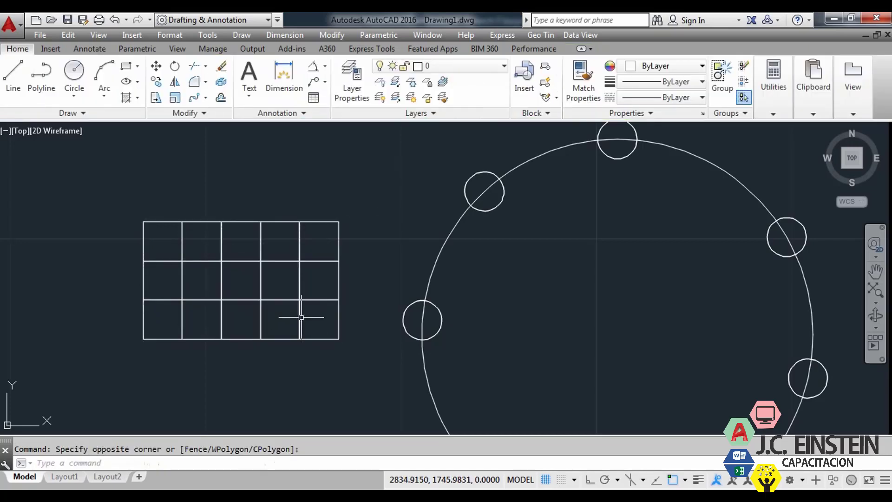
{"action": "left_click", "coordinate": [321, 343]}
{"action": "key", "text": "Escape"}
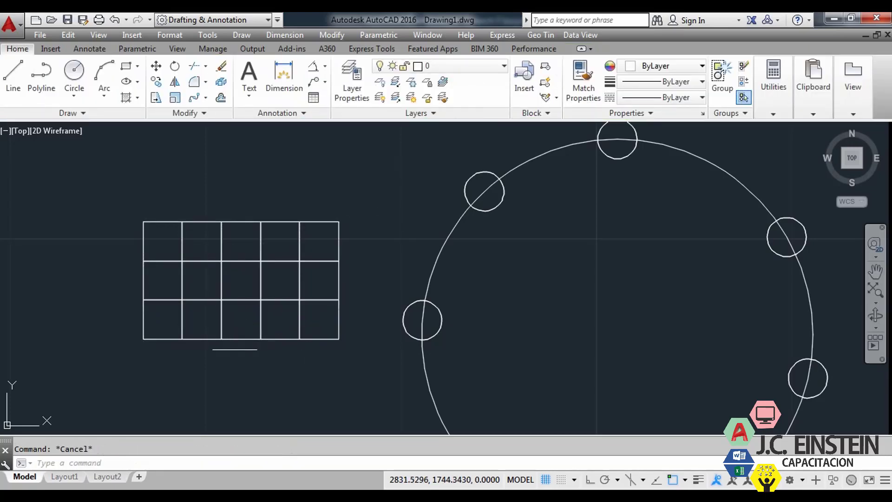
{"action": "left_click", "coordinate": [250, 323]}
{"action": "left_click", "coordinate": [168, 343]}
{"action": "key", "text": "Escape"}
{"action": "left_click", "coordinate": [149, 348]}
{"action": "left_click", "coordinate": [162, 322]}
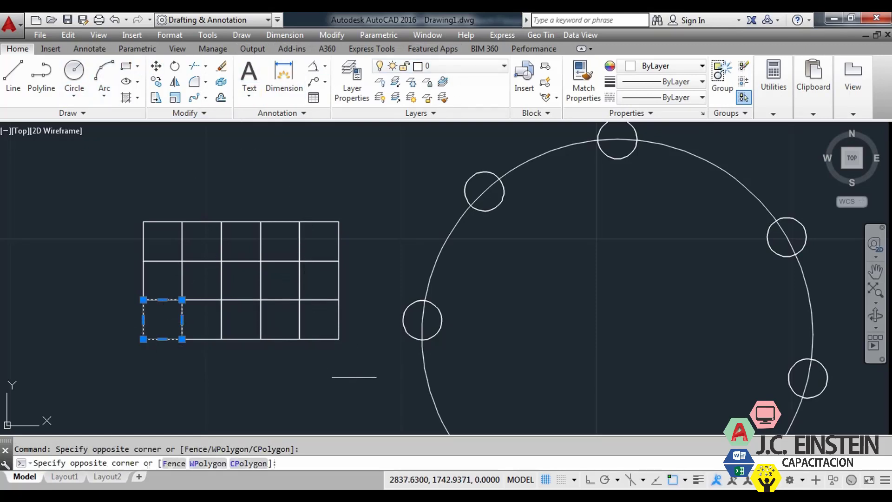
{"action": "key", "text": "Escape"}
Window-select part of the grid, then the whole grid, to confirm the explode
{"action": "left_click", "coordinate": [166, 279]}
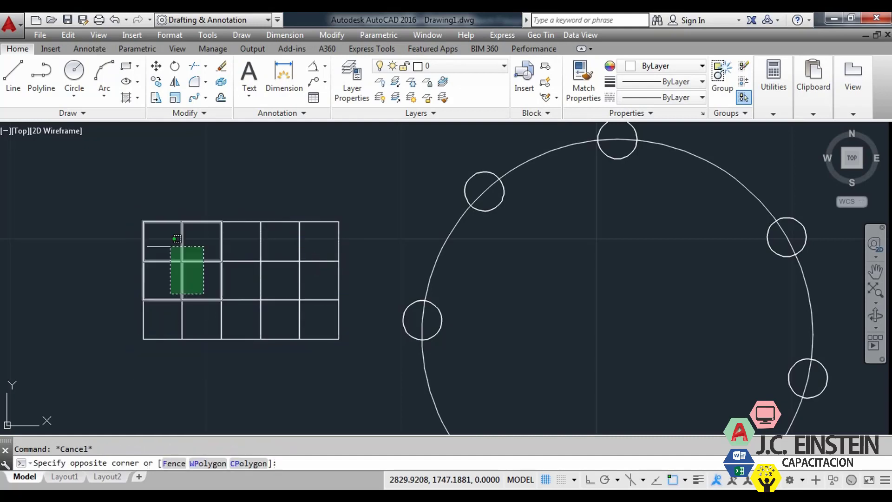
{"action": "left_click", "coordinate": [204, 241]}
{"action": "key", "text": "Escape"}
{"action": "left_click", "coordinate": [348, 328]}
{"action": "left_click", "coordinate": [141, 232]}
{"action": "key", "text": "Escape"}
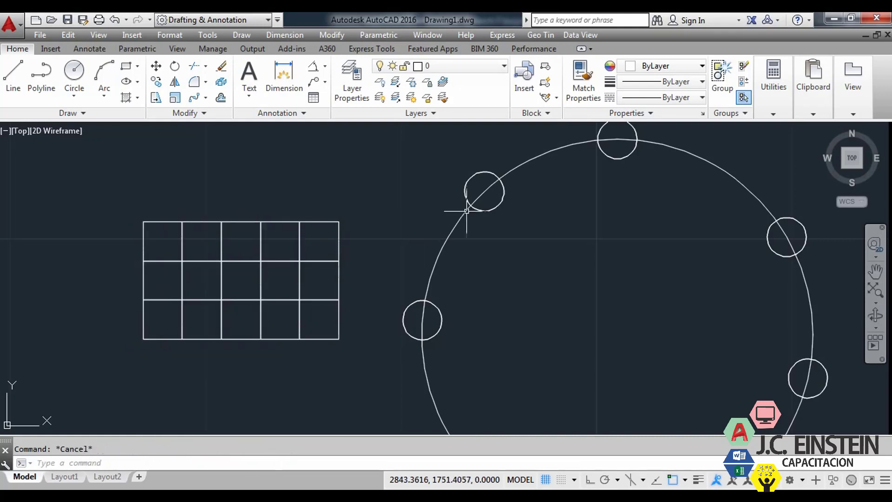
Explode the ring of eight circles and select one circle to confirm it's separate
{"action": "left_click", "coordinate": [478, 188]}
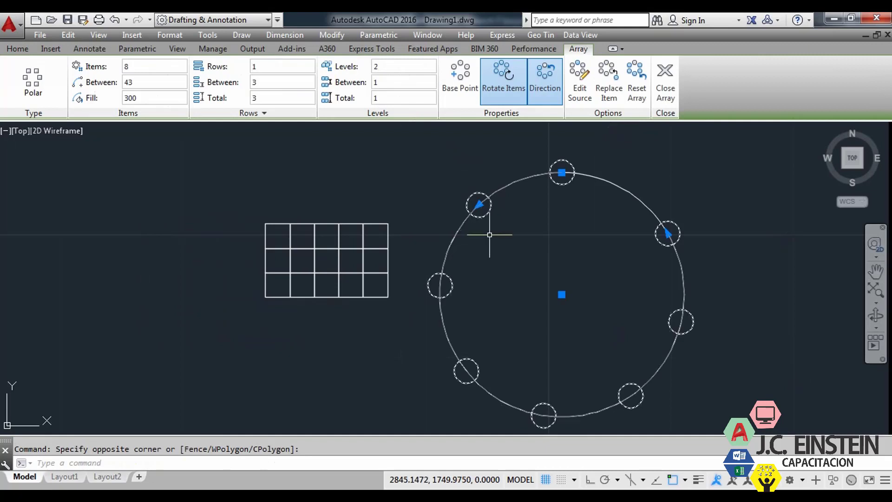
{"action": "key", "text": "Return"}
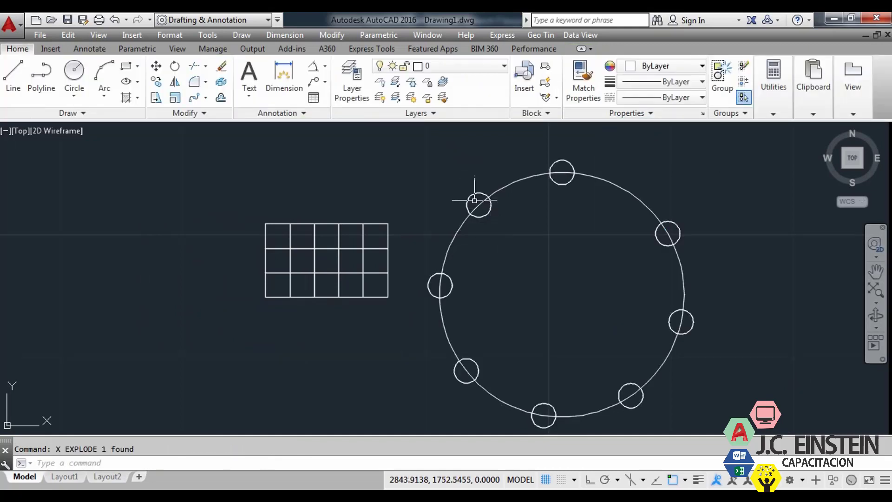
{"action": "left_click", "coordinate": [464, 182]}
{"action": "left_click", "coordinate": [495, 222]}
Select the path array of circles and explode it with X
{"action": "scroll", "coordinate": [561, 282], "scroll_direction": "down", "scroll_amount": 5}
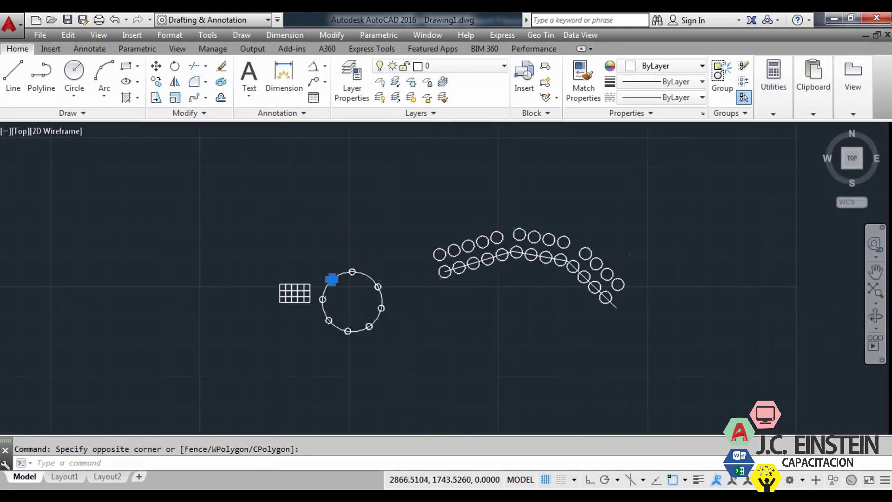
{"action": "key", "text": "Escape"}
{"action": "left_click", "coordinate": [489, 240]}
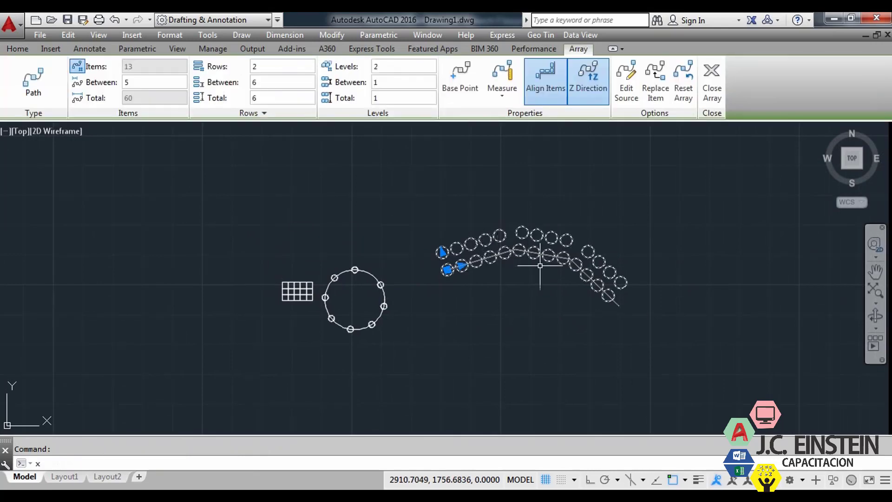
{"action": "type", "text": "x"}
{"action": "key", "text": "Return"}
Window-select a couple of arc circles to confirm they are separate
{"action": "scroll", "coordinate": [506, 241], "scroll_direction": "up", "scroll_amount": 4}
{"action": "left_click", "coordinate": [506, 241]}
{"action": "left_click", "coordinate": [487, 212]}
{"action": "left_click", "coordinate": [462, 260]}
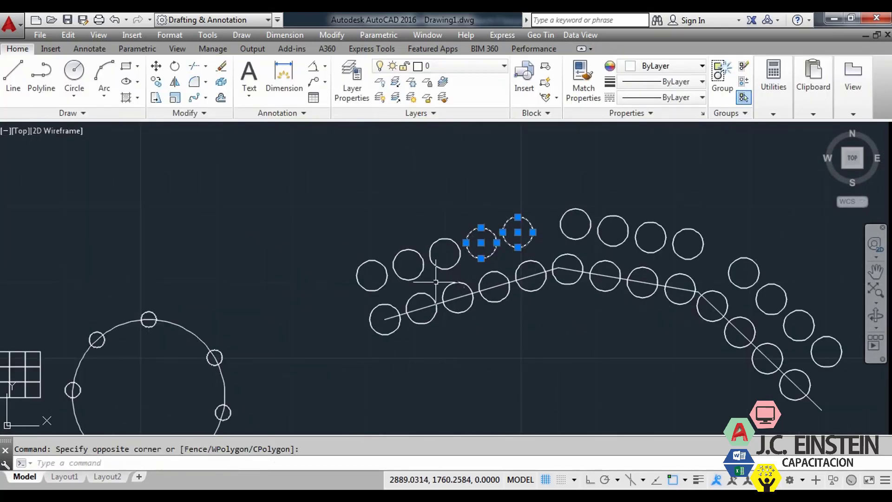
{"action": "key", "text": "Escape"}
Centre the drawing and window-select everything to check all three arrays are exploded
{"action": "scroll", "coordinate": [455, 315], "scroll_direction": "down", "scroll_amount": 4}
{"action": "middle_click_drag", "start_coordinate": [456, 315], "coordinate": [520, 268]}
{"action": "left_click", "coordinate": [751, 366]}
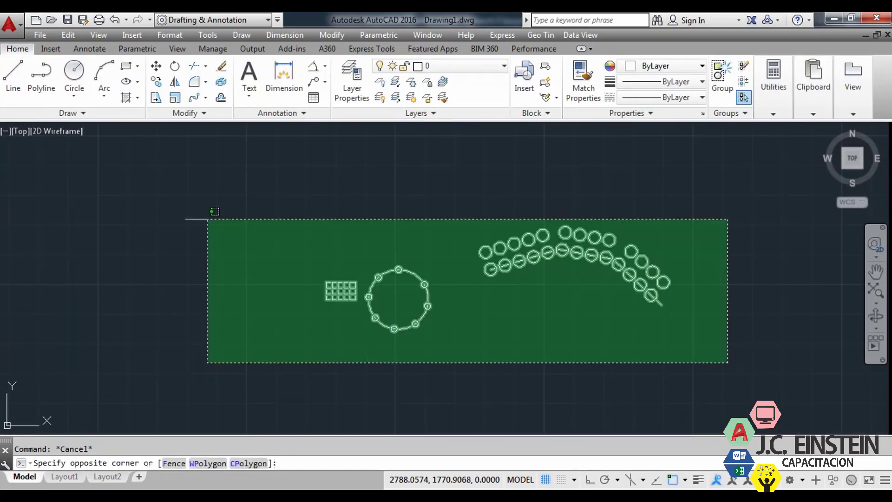
{"action": "left_click", "coordinate": [184, 218]}
{"action": "key", "text": "Escape"}
{"action": "scroll", "coordinate": [523, 304], "scroll_direction": "up", "scroll_amount": 4}
{"action": "scroll", "coordinate": [530, 302], "scroll_direction": "down", "scroll_amount": 2}
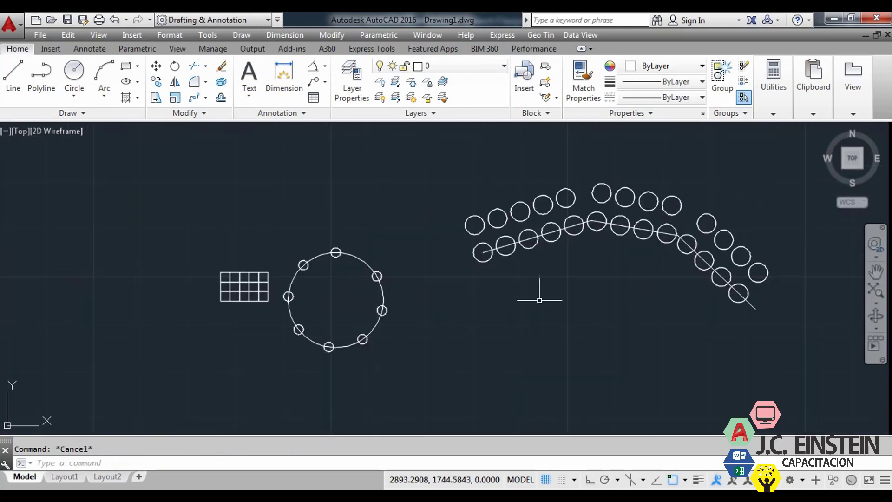